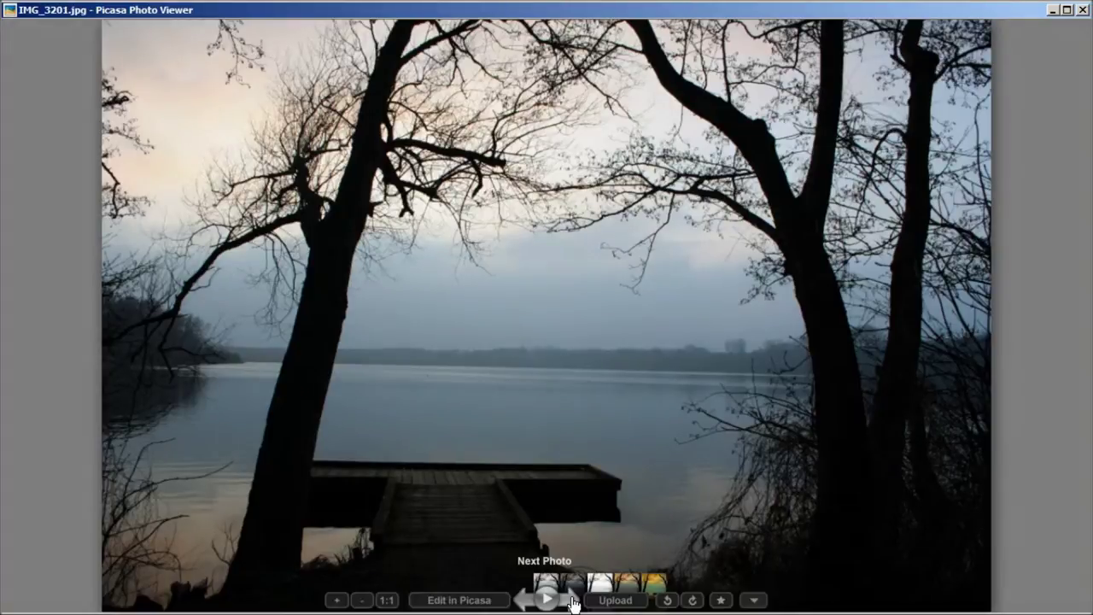
# Step: Browse the bracketed lake exposures IMG_3201.jpg, IMG_3202.jpg and IMG_3203.jpg and the processed versions that follow them
pyautogui.click(573, 602)
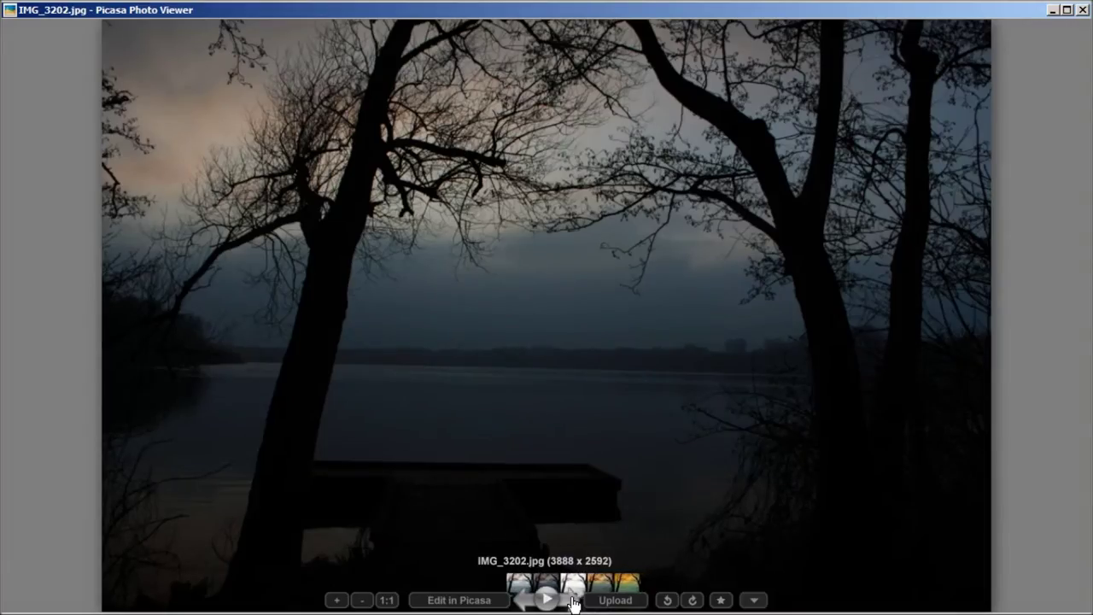
pyautogui.click(573, 601)
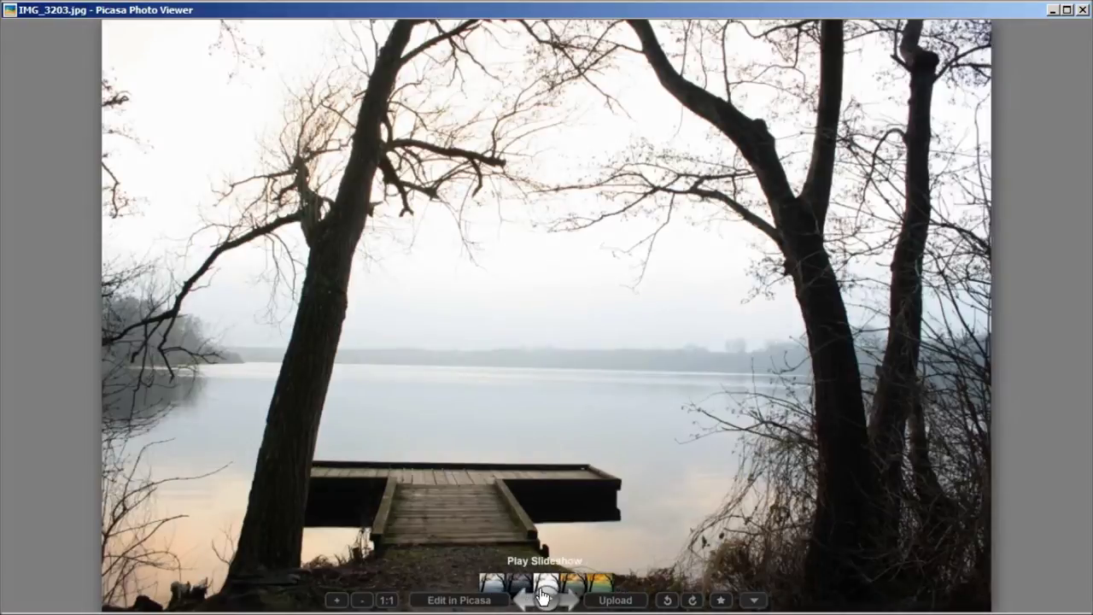
pyautogui.click(571, 602)
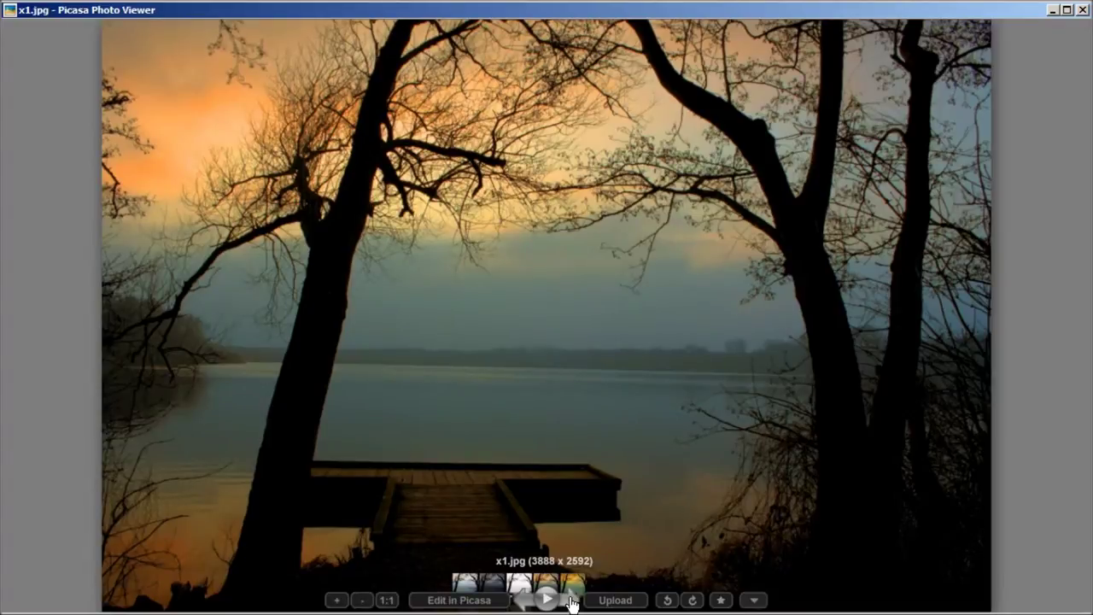
pyautogui.click(571, 601)
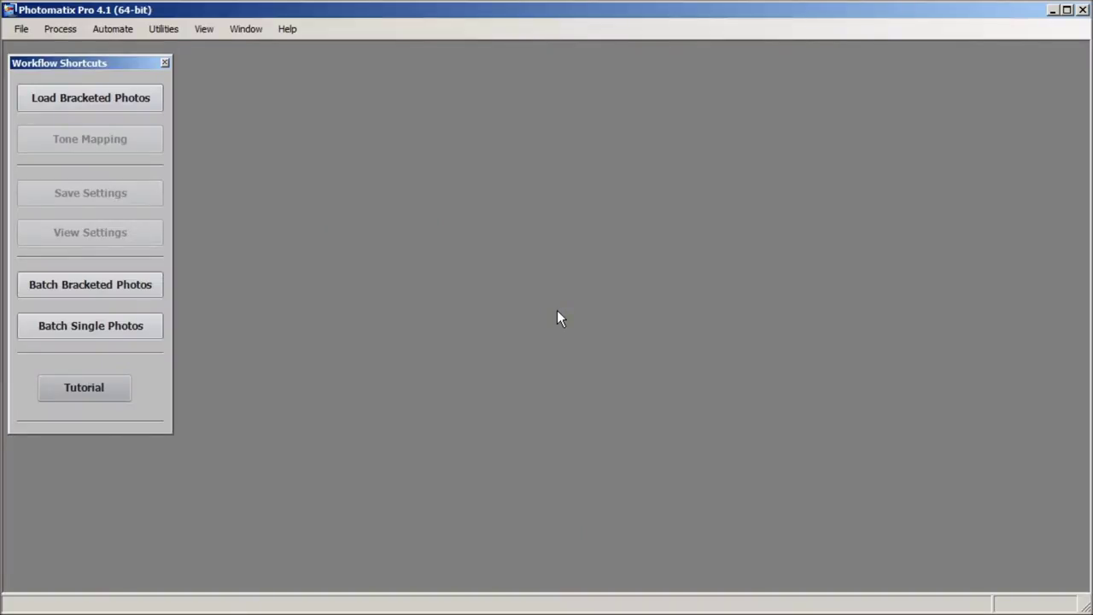
# Step: Load IMG_3201.jpg, IMG_3202.jpg and IMG_3203.jpg into Photomatix Pro as bracketed photos to merge for HDR processing
pyautogui.moveTo(1092, 232); pyautogui.dragTo(692, 235)
pyautogui.moveTo(507, 312); pyautogui.dragTo(507, 313)
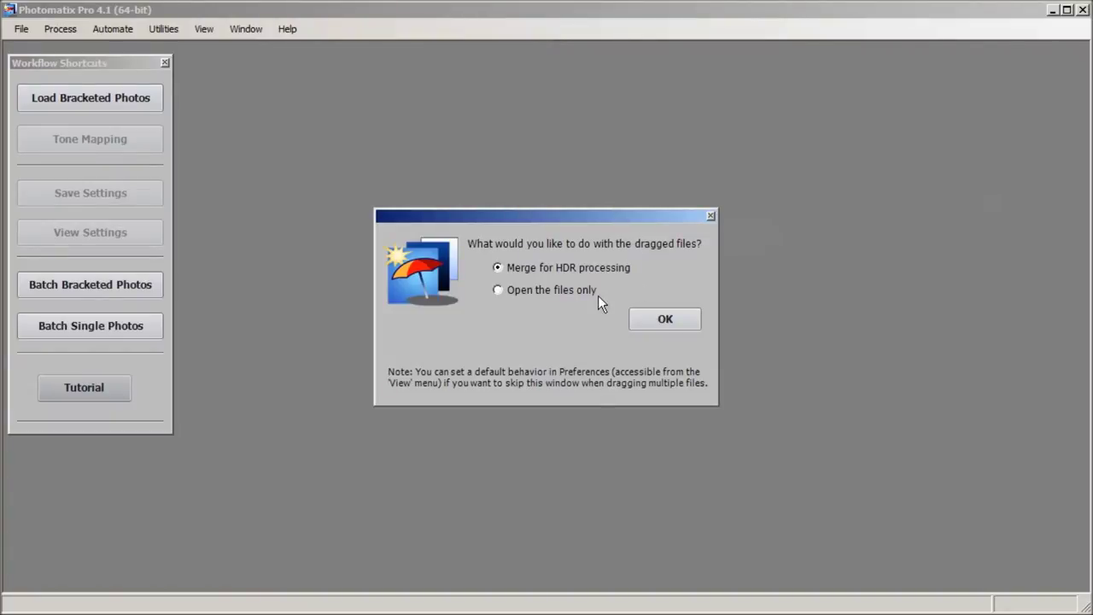
pyautogui.click(663, 321)
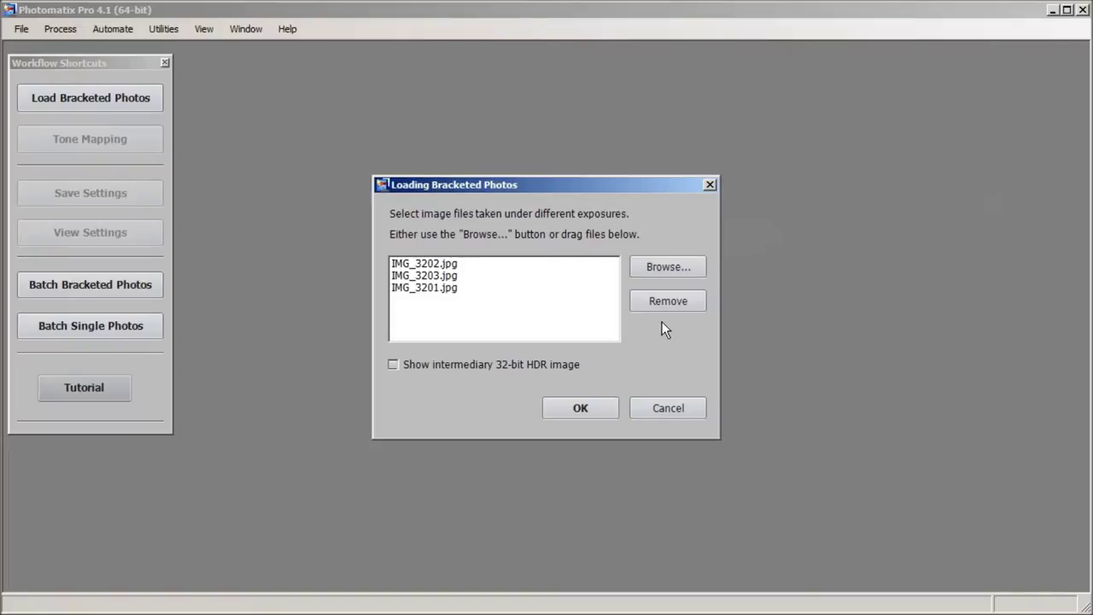
pyautogui.click(576, 411)
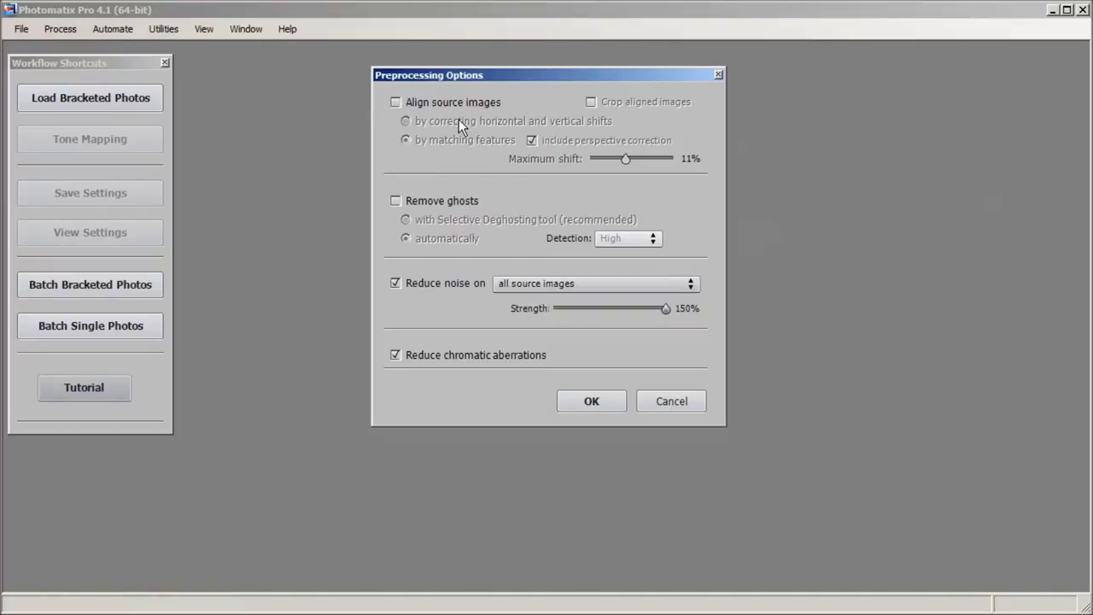
# Step: Preprocess with noise reduction on all source images at 150% strength and chromatic aberration reduction, without aligning images or removing ghosts
pyautogui.moveTo(433, 103)
pyautogui.moveTo(448, 204)
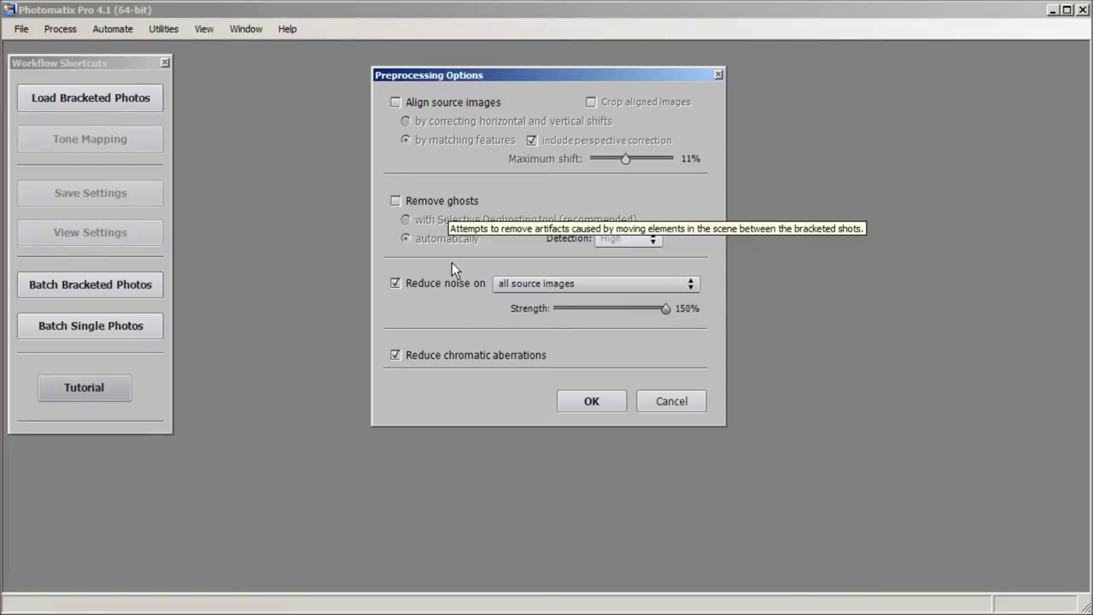
pyautogui.moveTo(447, 287)
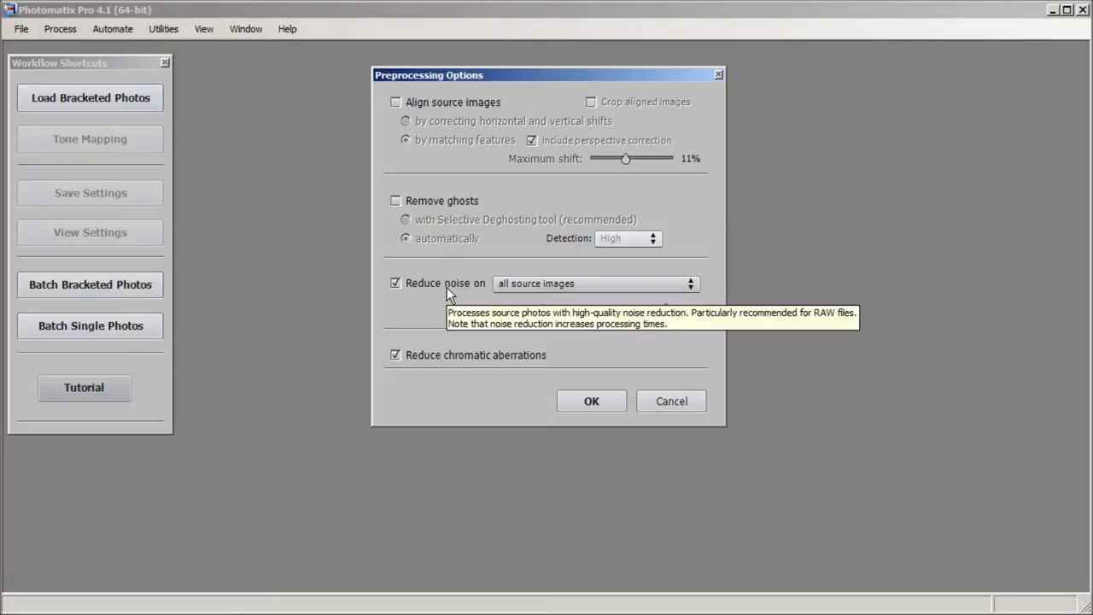
pyautogui.moveTo(474, 357)
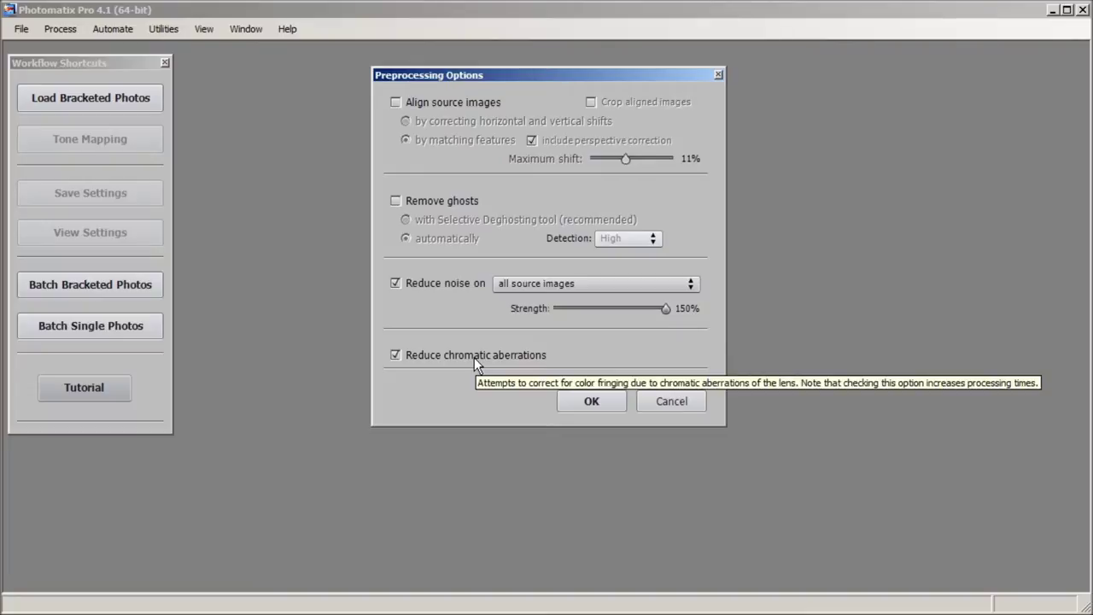
pyautogui.click(593, 402)
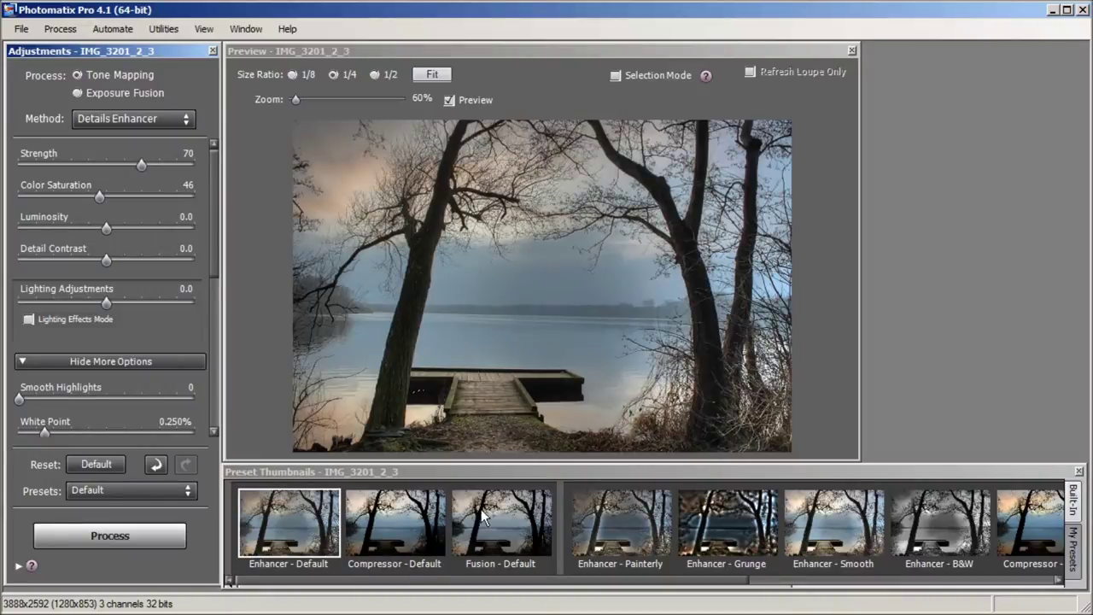
# Step: Try the Compressor - Default preset, and apply the Compressor - Deep preset to the merged photo
pyautogui.click(385, 535)
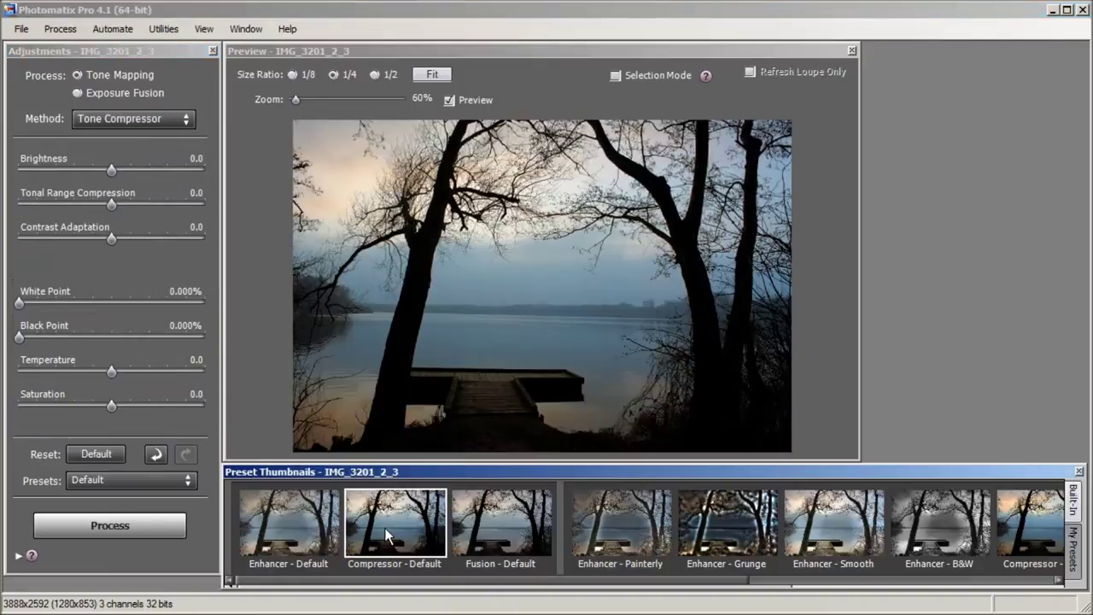
pyautogui.click(1036, 516)
pyautogui.moveTo(726, 581); pyautogui.dragTo(758, 581)
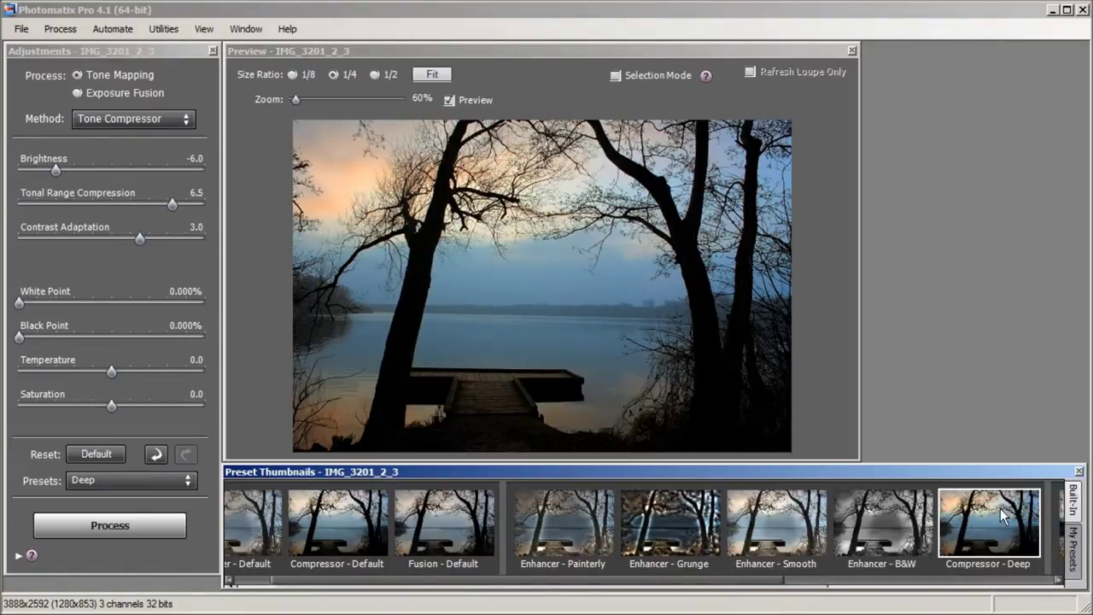
# Step: Close the preset thumbnails and enlarge the preview to fit the available space at a 1/4 size ratio
pyautogui.click(1080, 473)
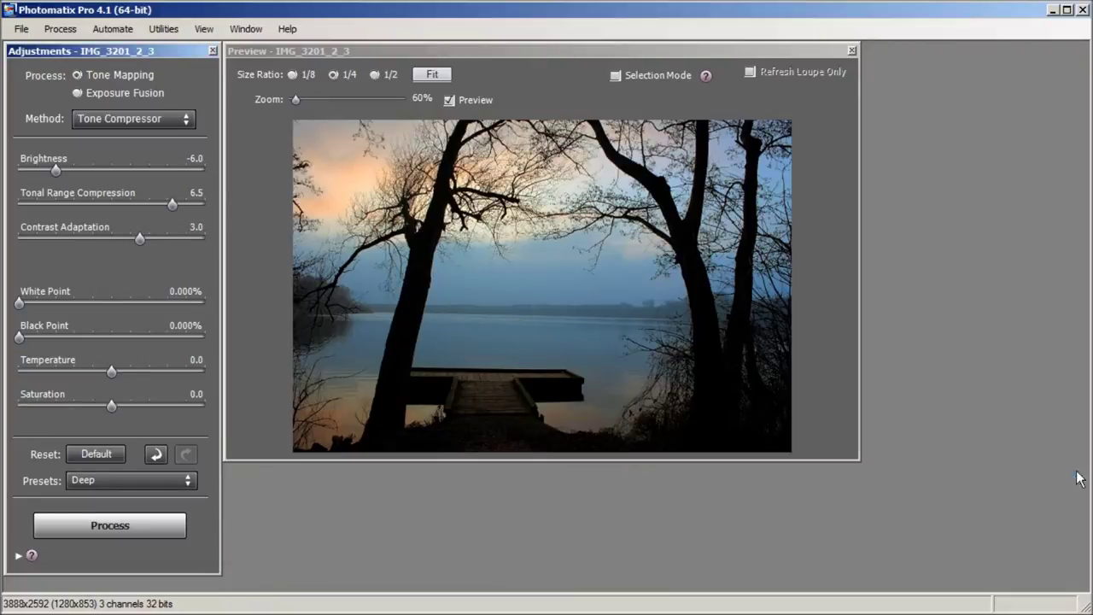
pyautogui.click(332, 74)
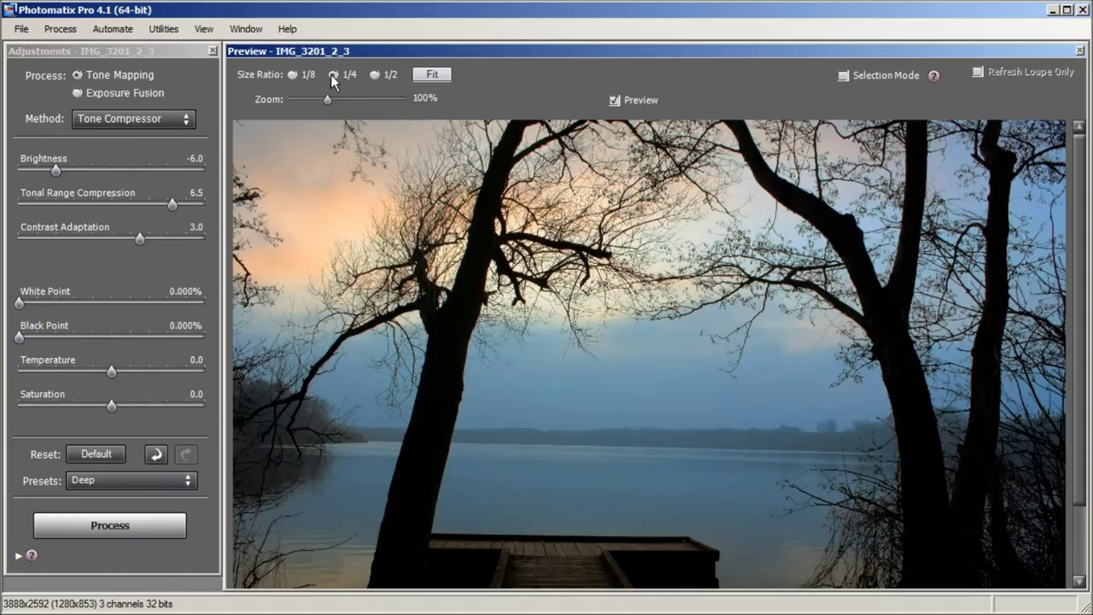
pyautogui.click(431, 74)
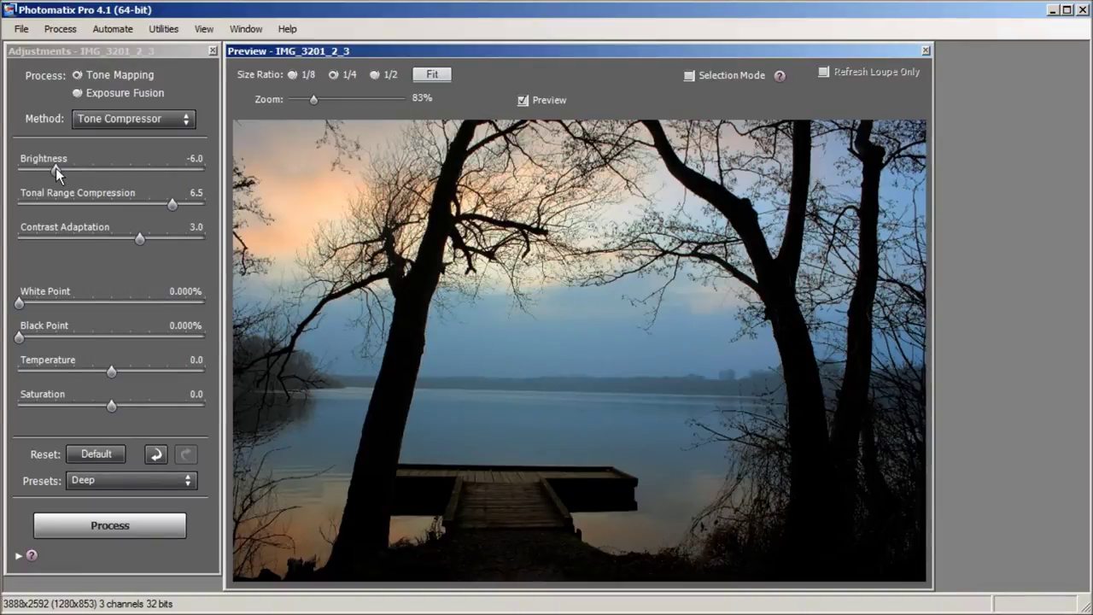
# Step: Set the tone compressor's Brightness to -10.0 and Tonal Range Compression to 5.0
pyautogui.moveTo(55, 168); pyautogui.dragTo(194, 172)
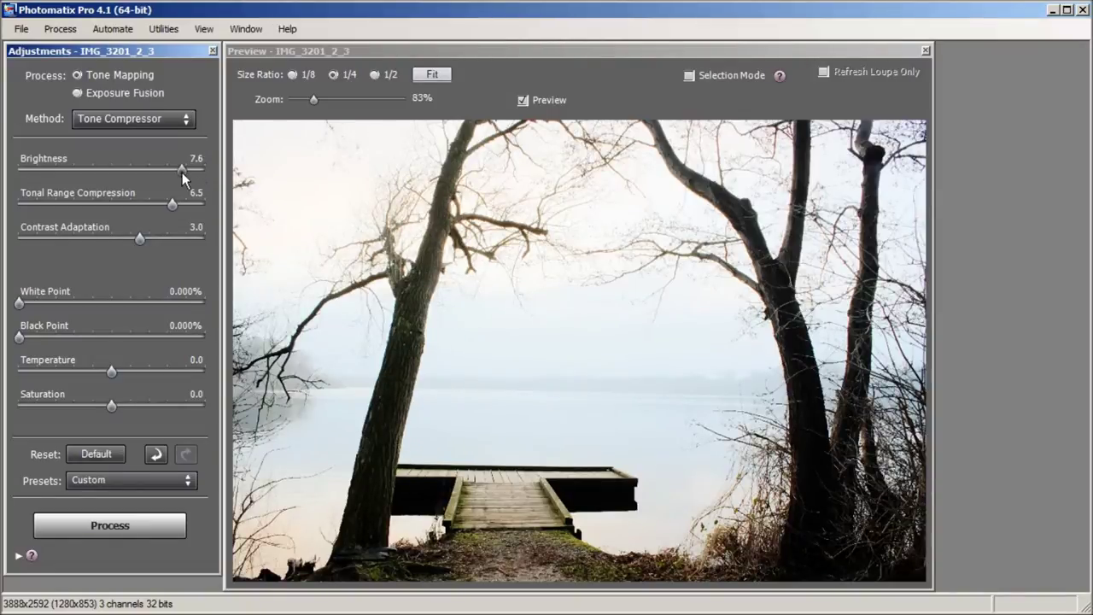
pyautogui.moveTo(182, 173); pyautogui.dragTo(19, 166)
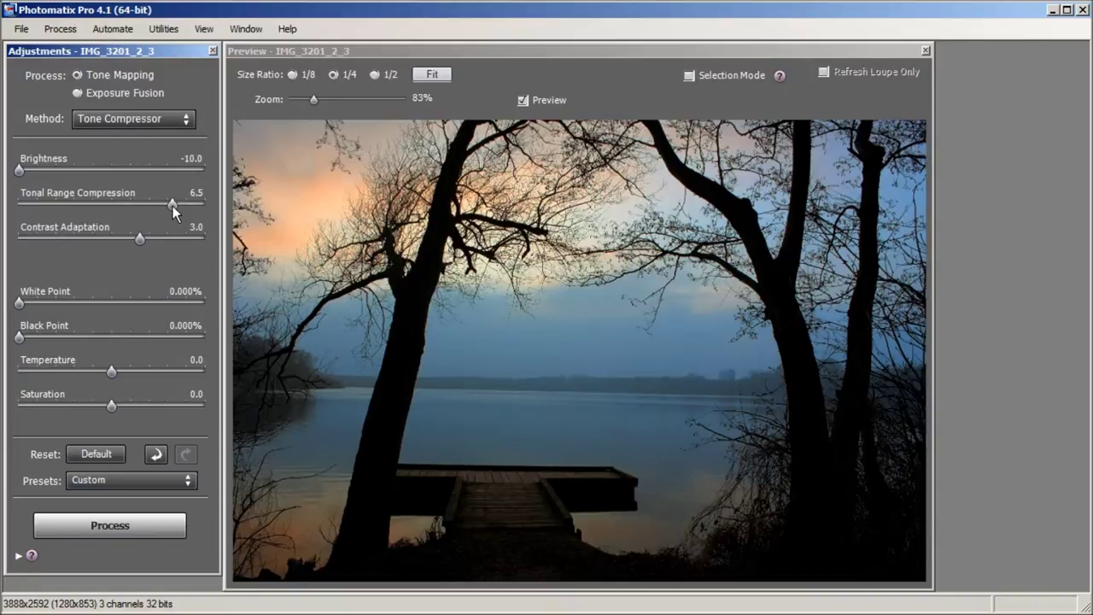
pyautogui.moveTo(172, 206); pyautogui.dragTo(39, 207)
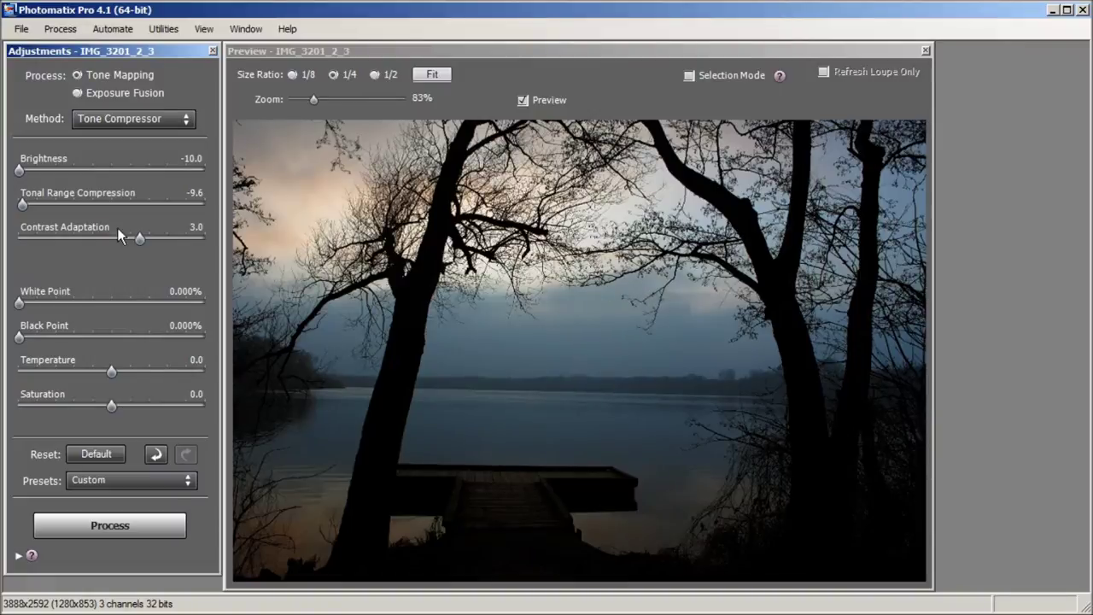
pyautogui.moveTo(23, 206); pyautogui.dragTo(49, 206)
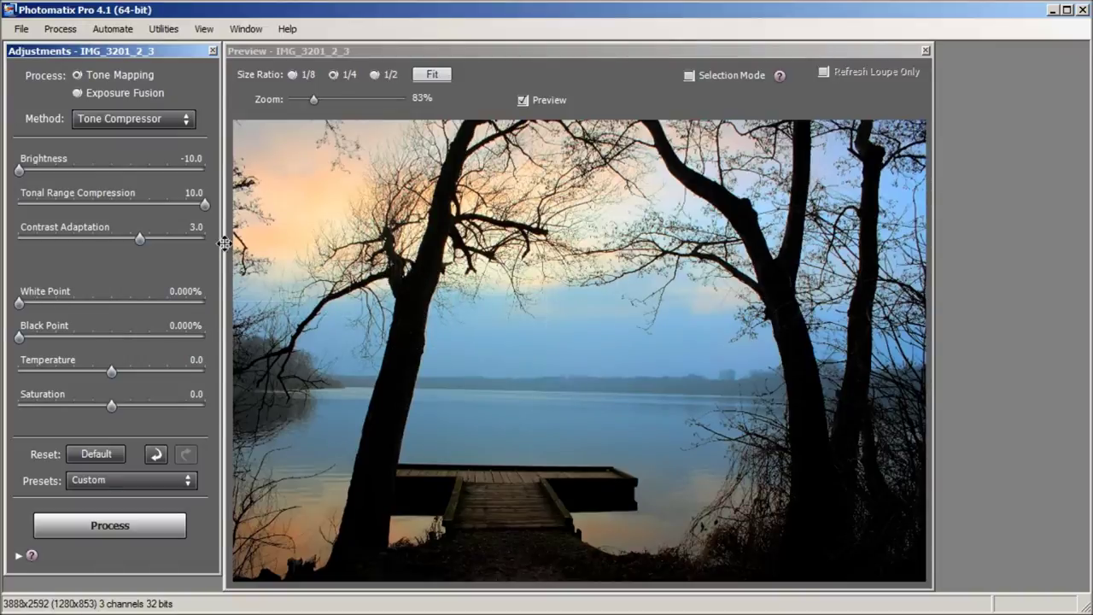
pyautogui.moveTo(203, 206); pyautogui.dragTo(193, 206)
pyautogui.moveTo(191, 205); pyautogui.dragTo(157, 205)
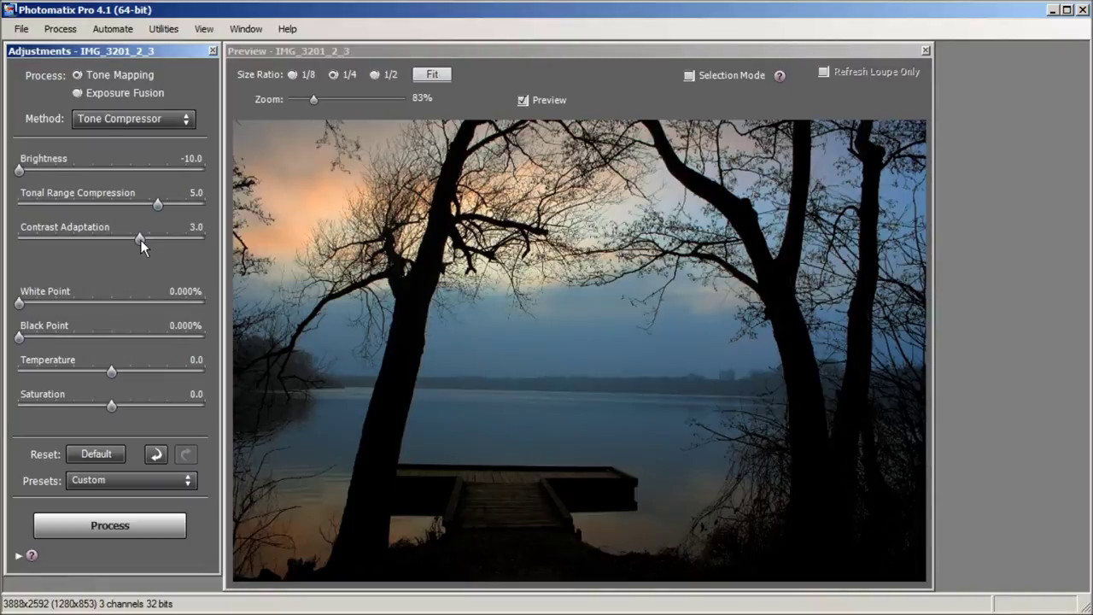
# Step: Test both extremes of Contrast Adaptation and set it to 10.0
pyautogui.moveTo(140, 239); pyautogui.dragTo(4, 243)
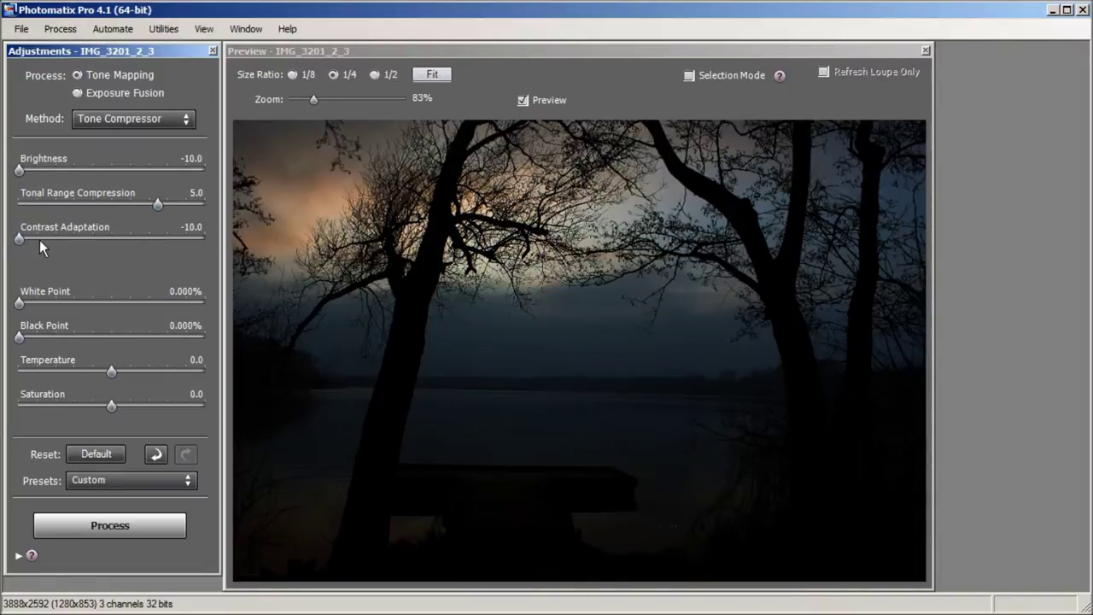
pyautogui.moveTo(20, 238); pyautogui.dragTo(225, 248)
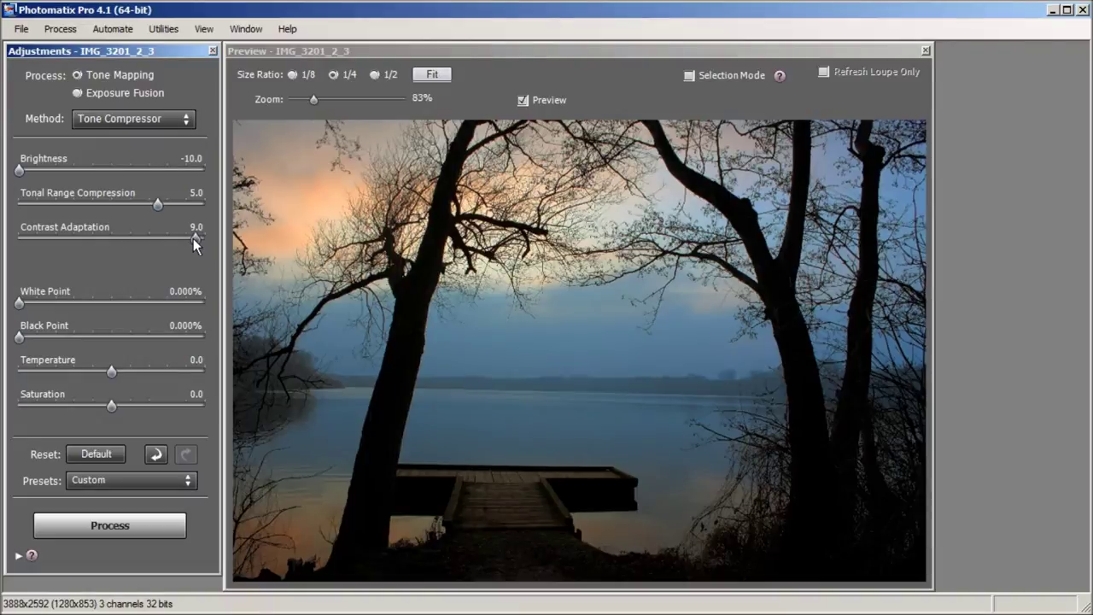
pyautogui.moveTo(193, 238); pyautogui.dragTo(135, 248)
# Step: Try a 5.000% White Point and return it to 0.000%, and set the Black Point to 0.707%
pyautogui.moveTo(18, 304); pyautogui.dragTo(293, 295)
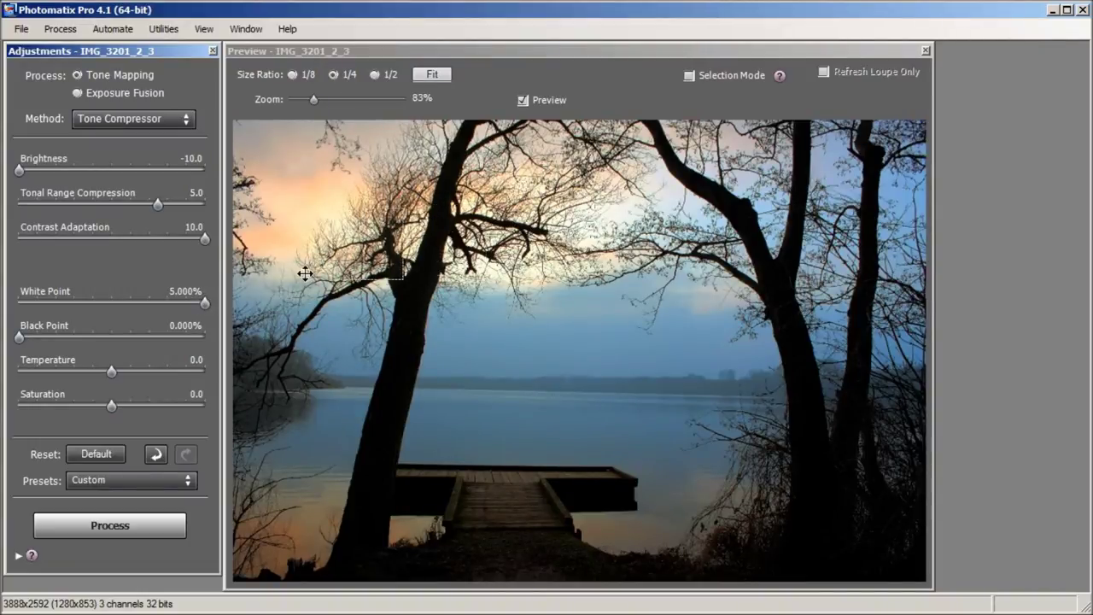
pyautogui.moveTo(203, 303); pyautogui.dragTo(18, 304)
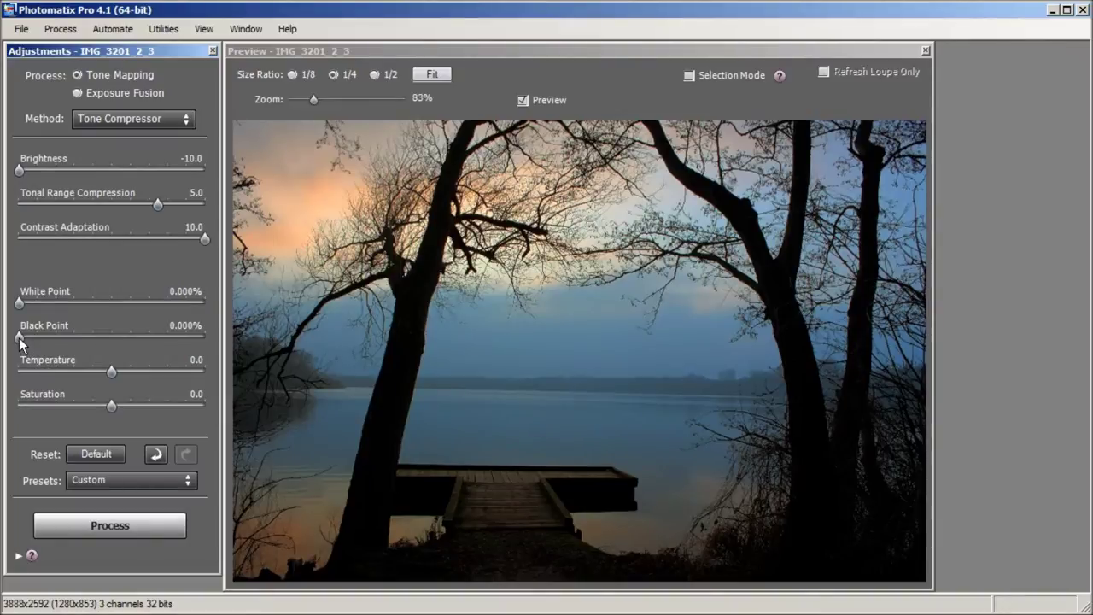
pyautogui.moveTo(20, 342); pyautogui.dragTo(344, 342)
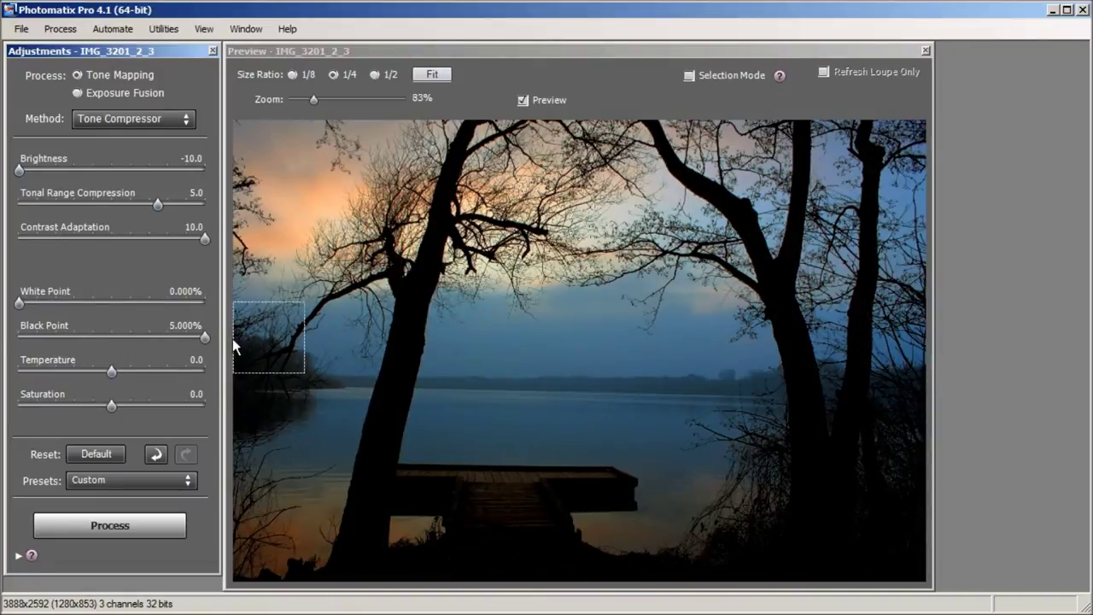
pyautogui.moveTo(203, 336); pyautogui.dragTo(54, 339)
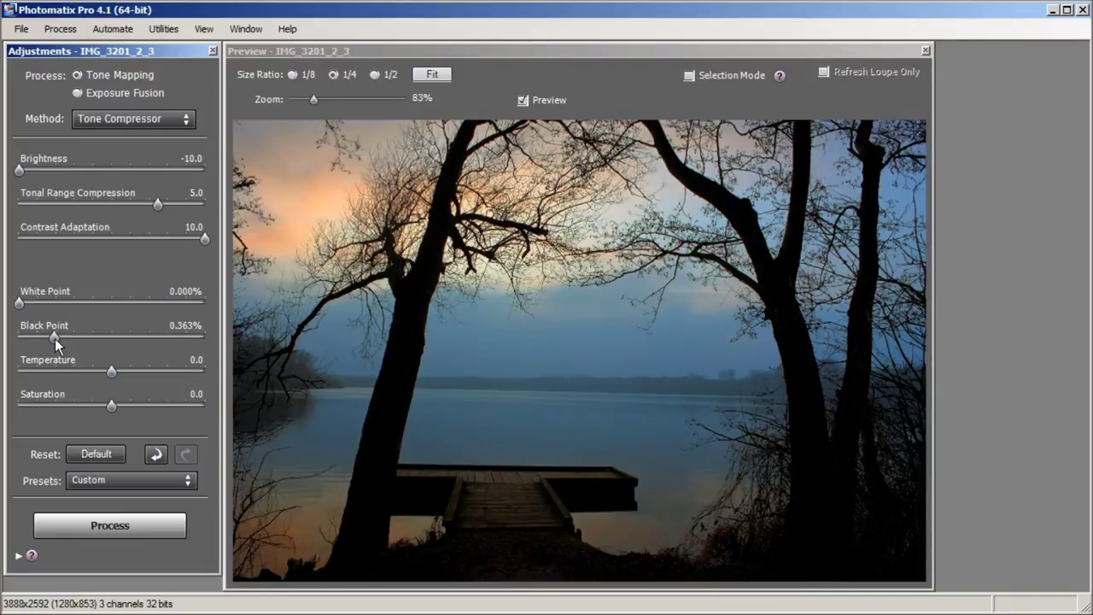
pyautogui.moveTo(53, 337); pyautogui.dragTo(73, 345)
# Step: Try cooler and warmer colour temperatures for the photo and set the Temperature to 6.0
pyautogui.moveTo(110, 370); pyautogui.dragTo(19, 376)
pyautogui.moveTo(19, 376); pyautogui.dragTo(42, 374)
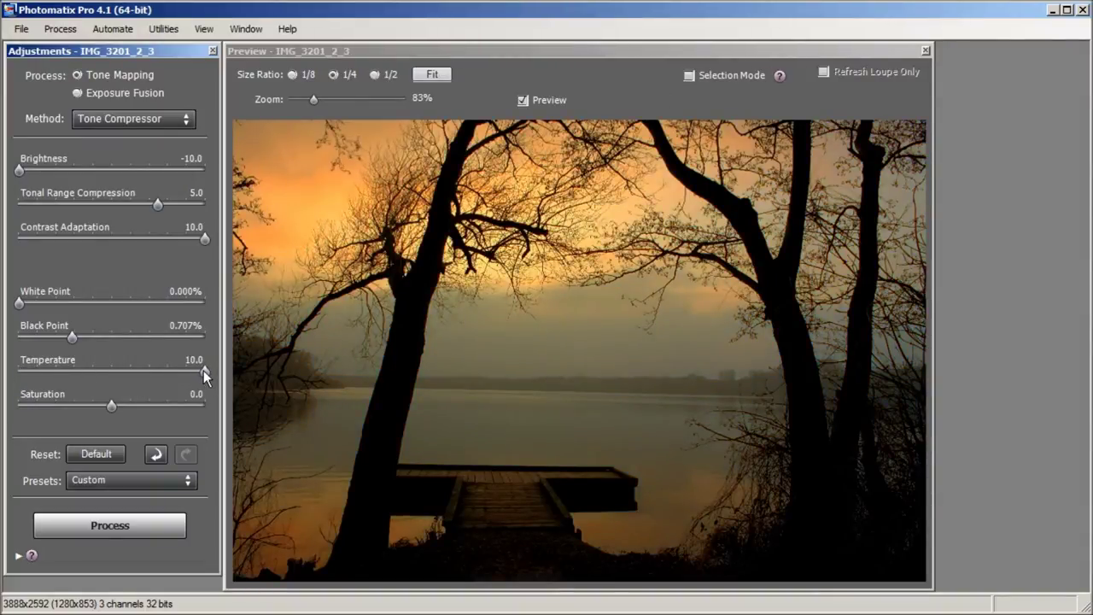
pyautogui.moveTo(204, 370); pyautogui.dragTo(169, 376)
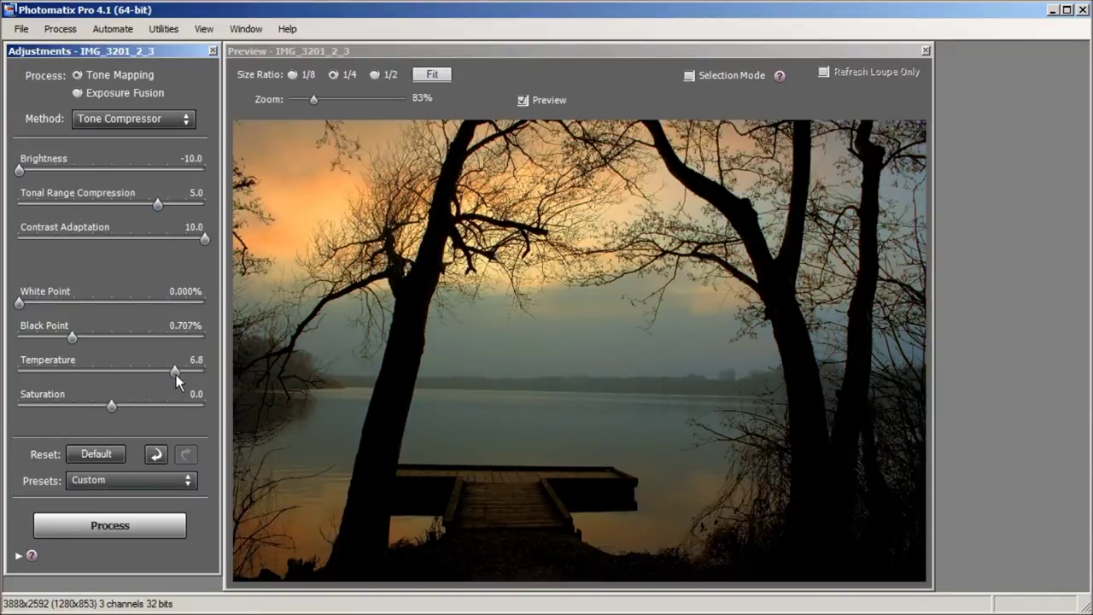
pyautogui.moveTo(170, 376)
pyautogui.mouseDown()
pyautogui.moveTo(41, 365)
pyautogui.moveTo(188, 376)
pyautogui.mouseUp()
pyautogui.moveTo(189, 381); pyautogui.dragTo(211, 398)
pyautogui.moveTo(166, 382); pyautogui.dragTo(169, 383)
# Step: Test both extremes of Saturation, set it to 2.0 and process the tone-mapped image
pyautogui.moveTo(112, 407); pyautogui.dragTo(19, 414)
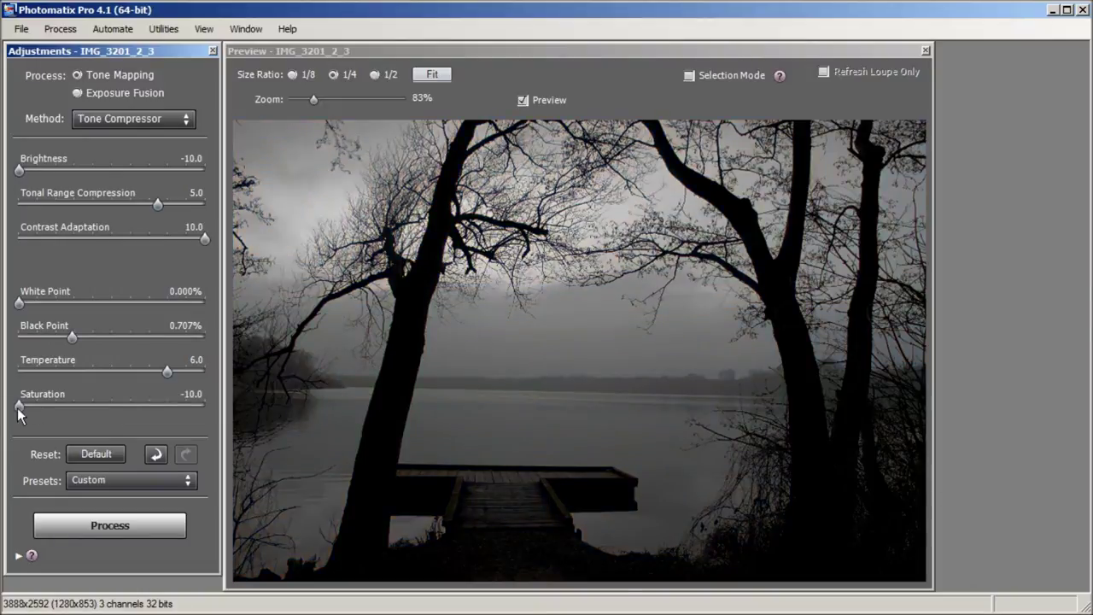
pyautogui.moveTo(19, 414); pyautogui.dragTo(26, 415)
pyautogui.moveTo(206, 426); pyautogui.dragTo(208, 410)
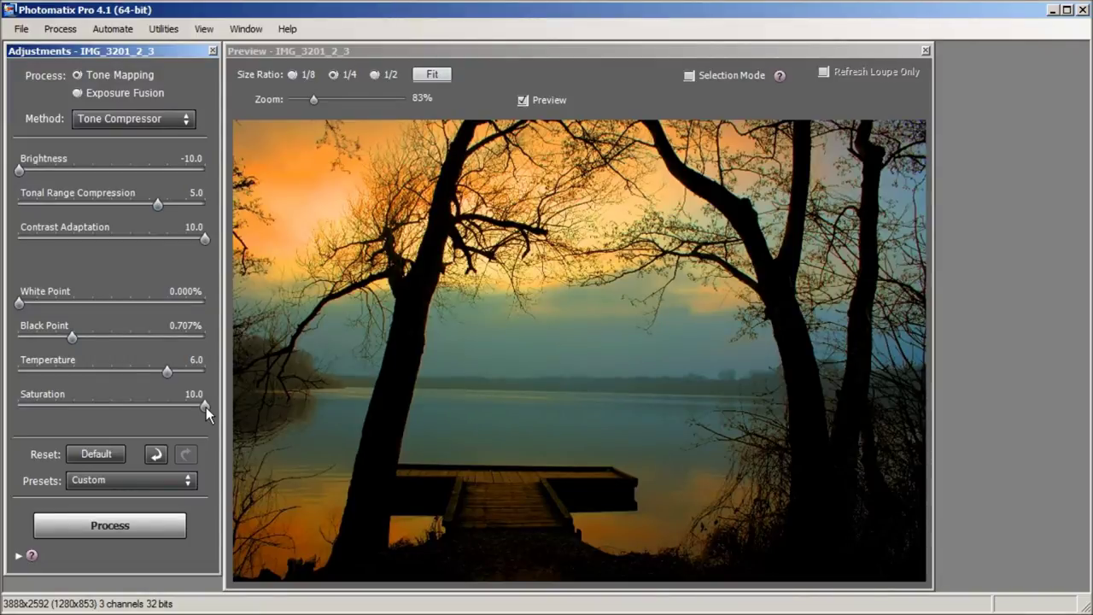
pyautogui.moveTo(206, 408); pyautogui.dragTo(129, 415)
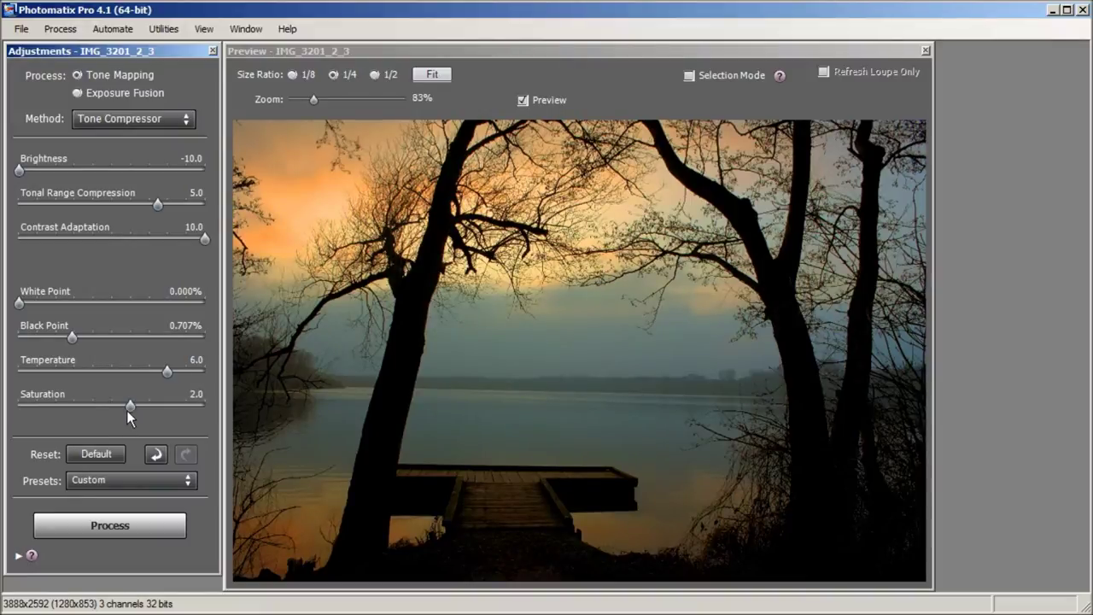
pyautogui.moveTo(127, 406)
pyautogui.mouseDown()
pyautogui.moveTo(110, 408)
pyautogui.moveTo(129, 412)
pyautogui.mouseUp()
pyautogui.click(133, 525)
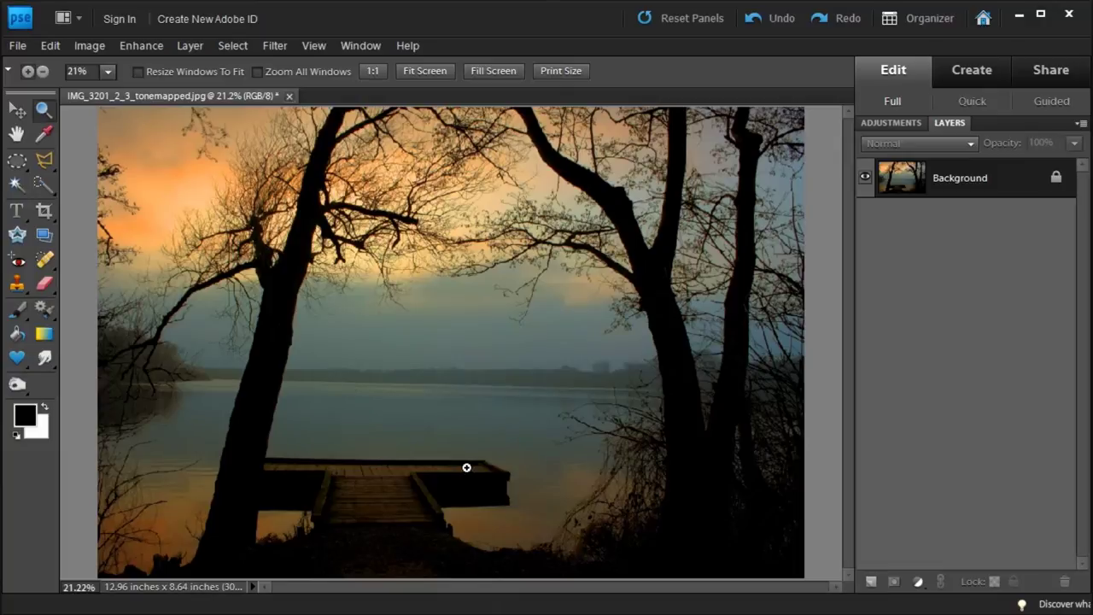
# Step: Duplicate the Background layer as Background copy in the same document
pyautogui.rightClick(907, 188)
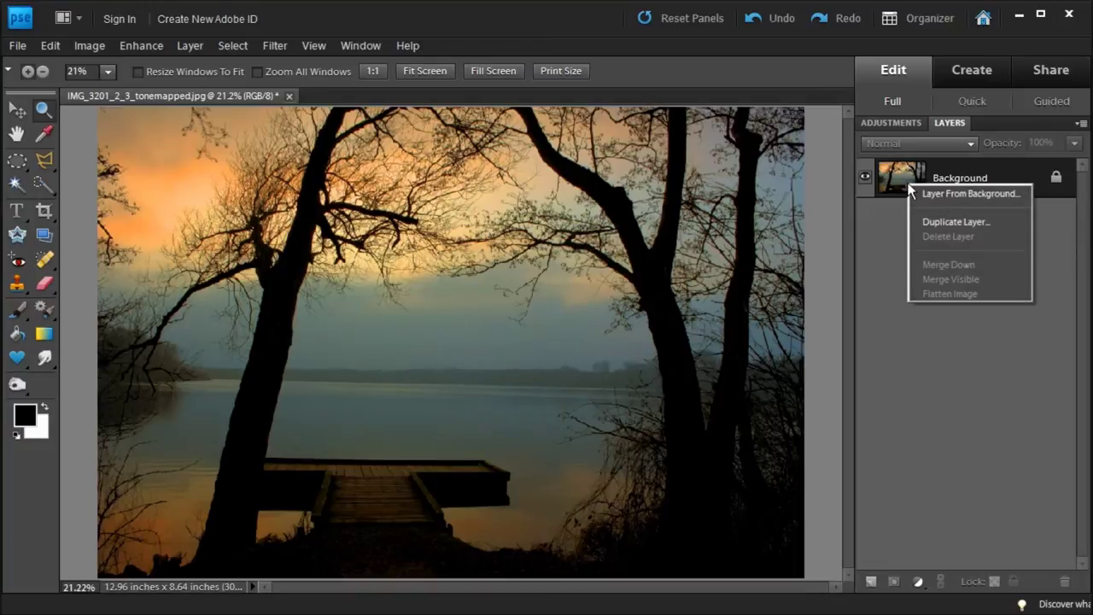
pyautogui.click(937, 224)
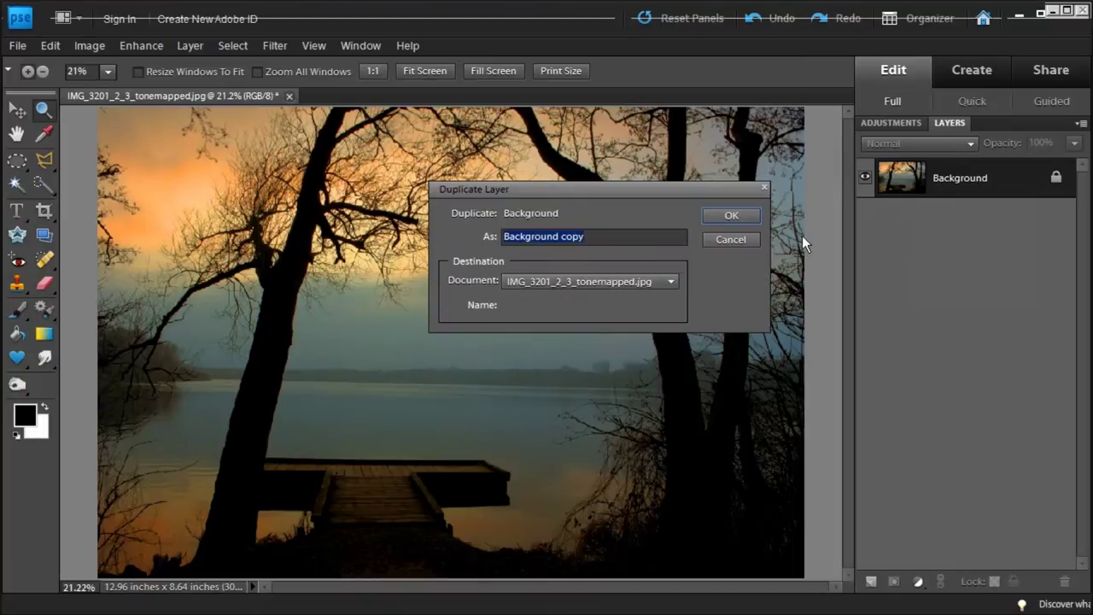
pyautogui.click(750, 217)
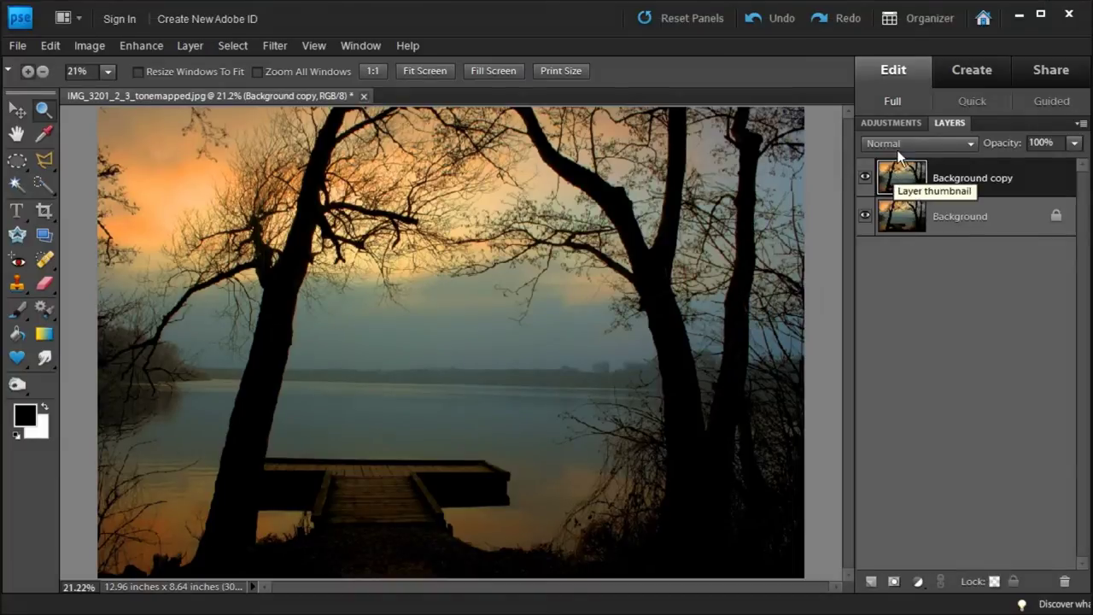
# Step: Lighten the shadows of the Background copy layer in Quick edit mode by about a third of the Shadows range
pyautogui.click(966, 99)
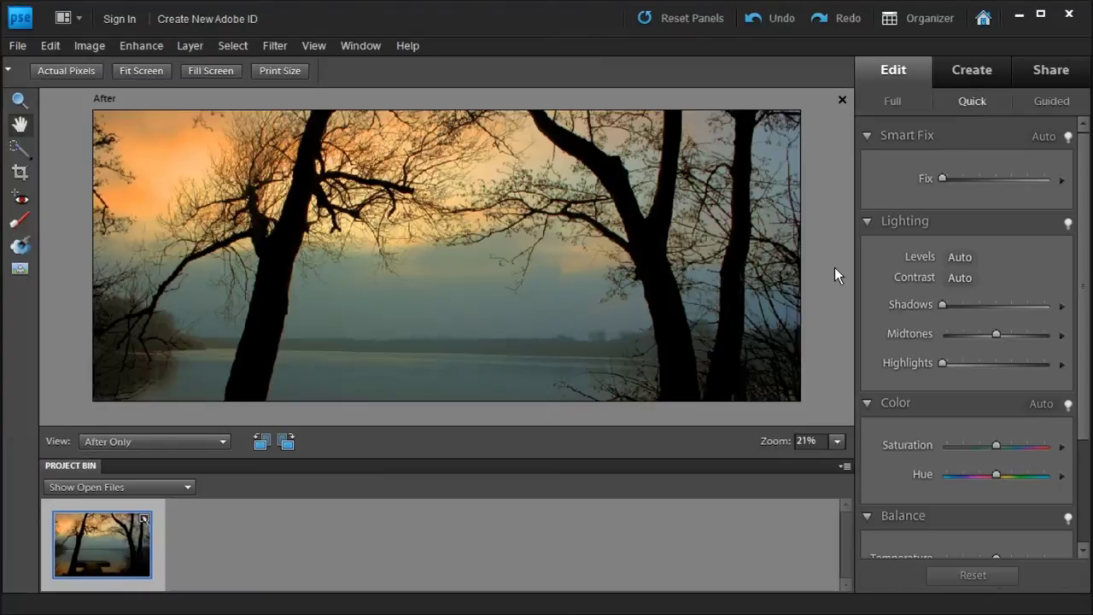
pyautogui.click(65, 468)
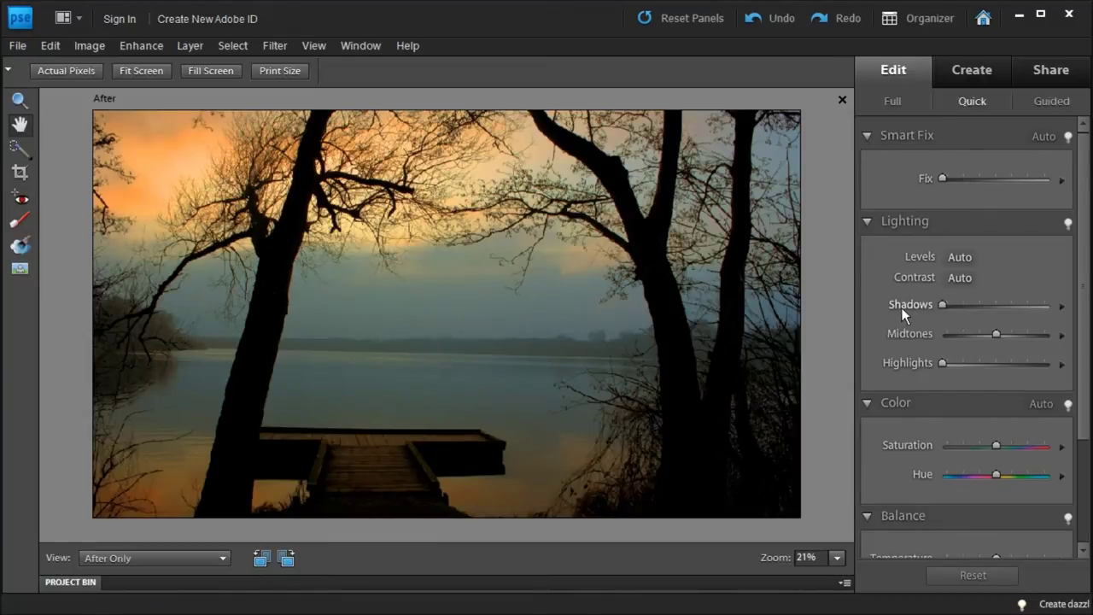
pyautogui.moveTo(943, 304); pyautogui.dragTo(977, 312)
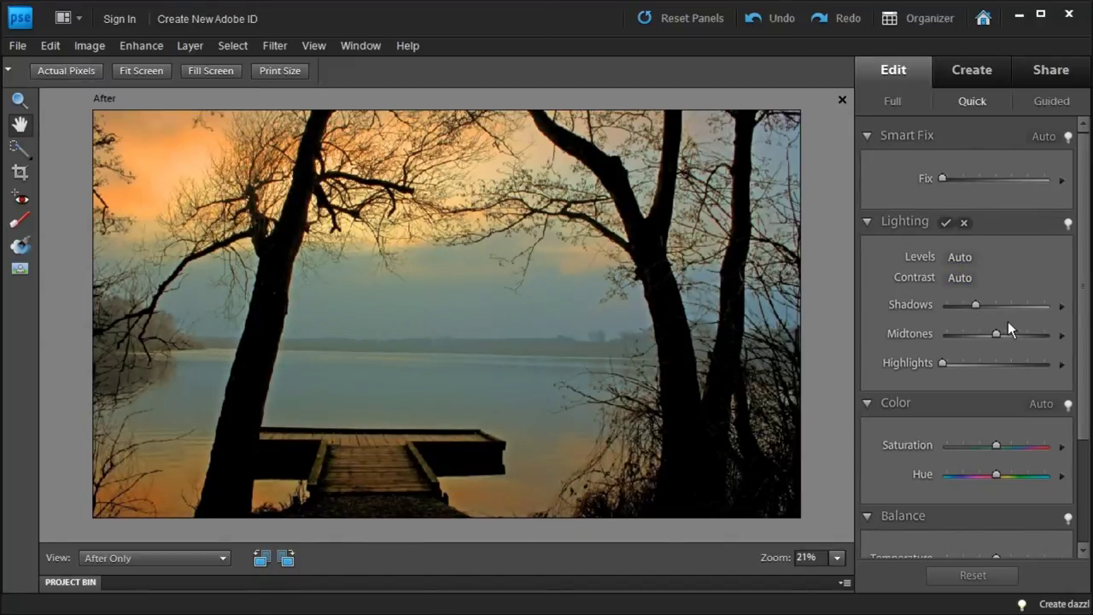
pyautogui.moveTo(976, 305); pyautogui.dragTo(979, 304)
pyautogui.click(87, 47)
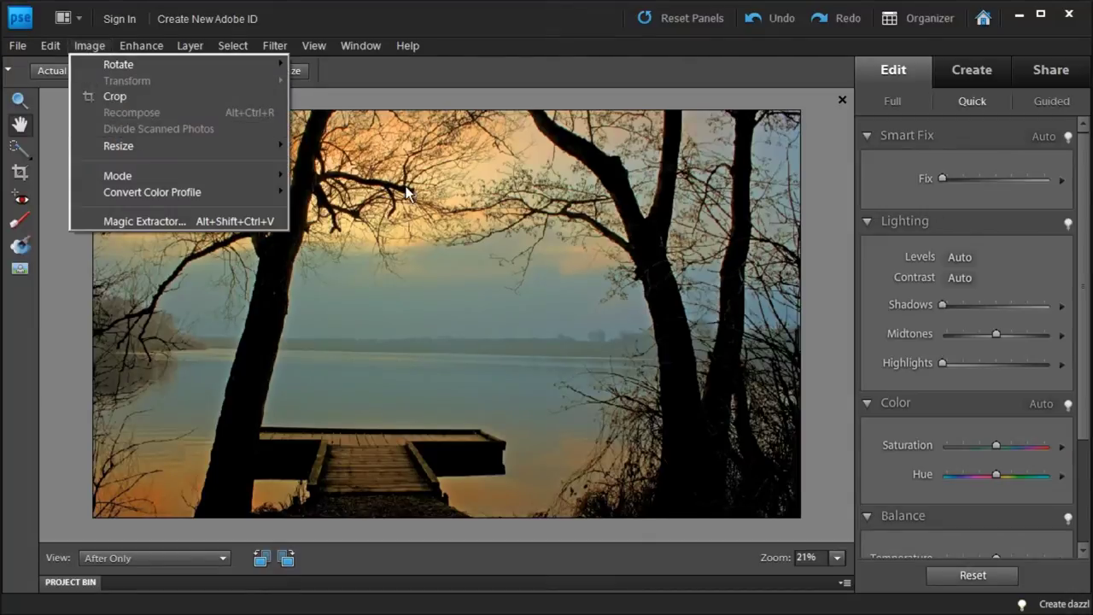
pyautogui.click(529, 32)
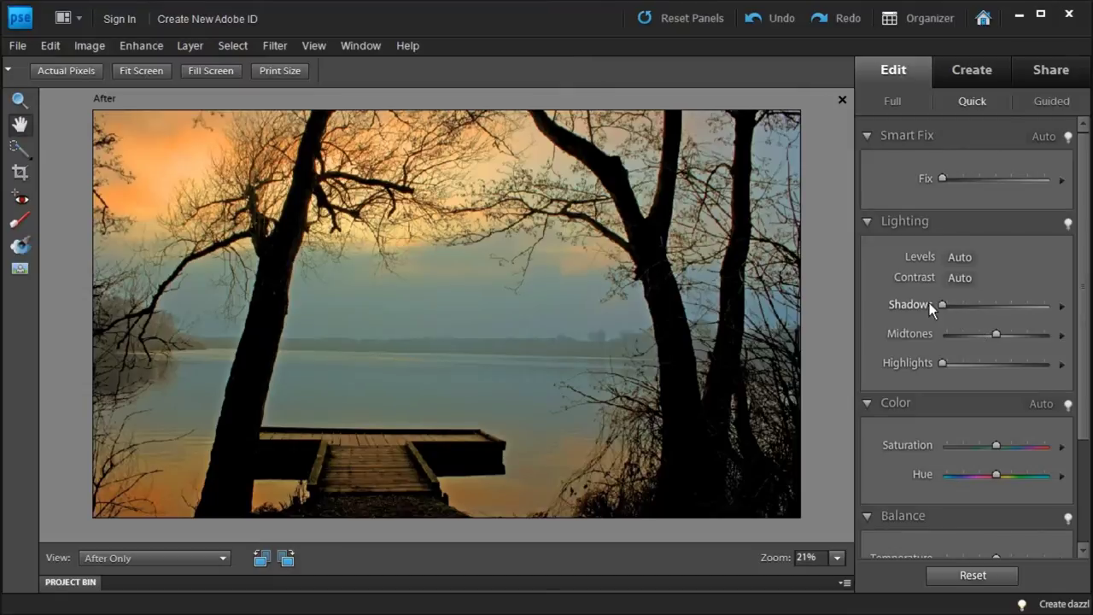
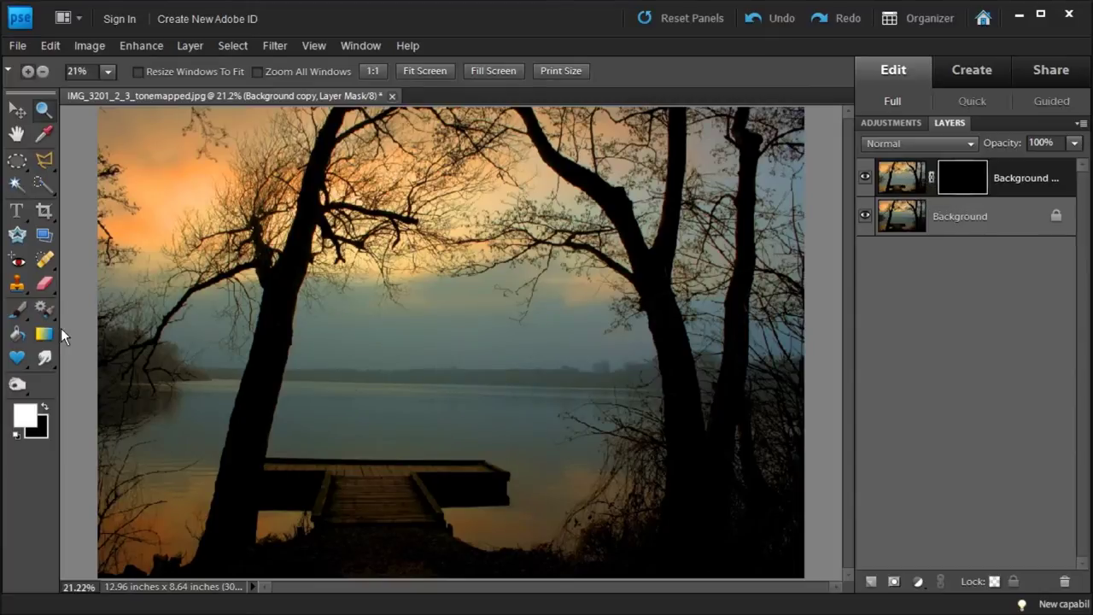
# Step: Choose the Brush tool with white as the painting colour and set its opacity to 50%
pyautogui.click(16, 311)
pyautogui.moveTo(16, 315); pyautogui.dragTo(93, 312)
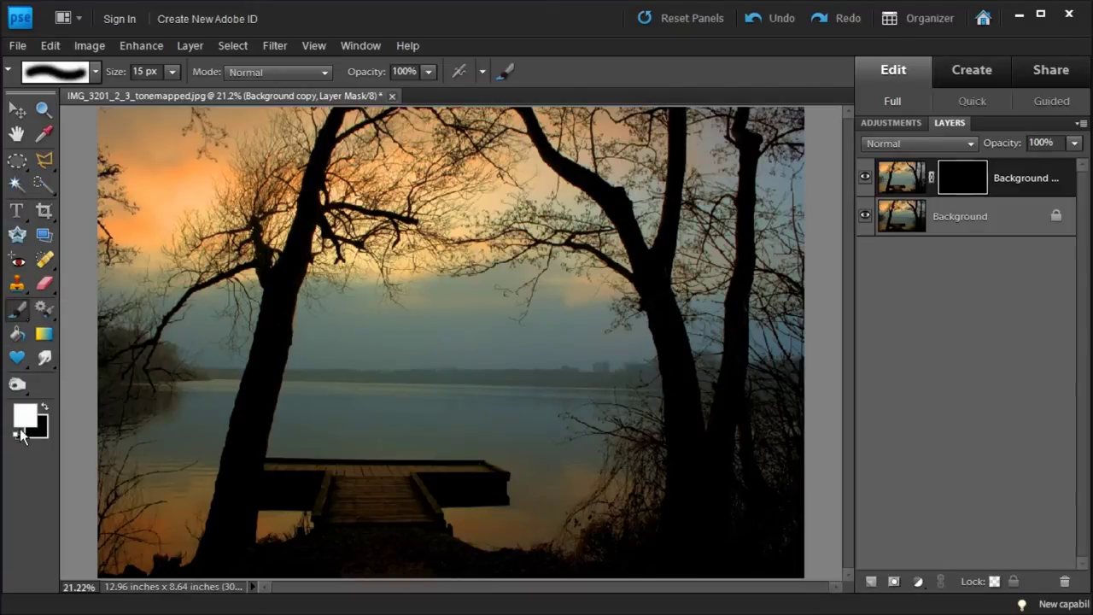
pyautogui.moveTo(416, 72); pyautogui.dragTo(392, 73)
pyautogui.write('50')
pyautogui.press('Return')
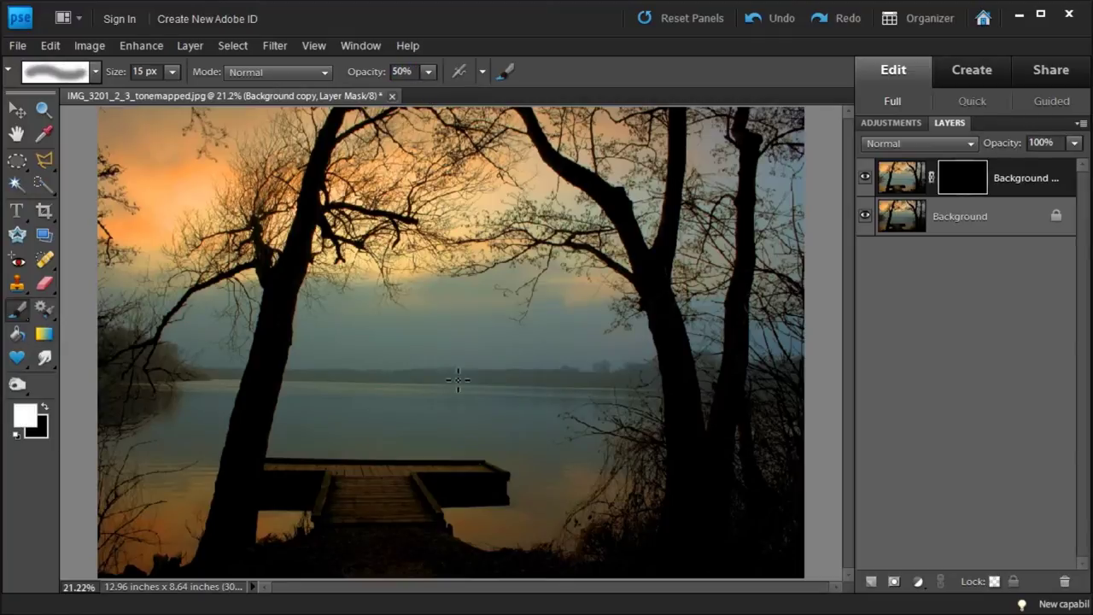
# Step: Paint white on the Background copy's layer mask over the jetty walkway and foreground path, using a brush of about 300 px
pyautogui.click(171, 73)
pyautogui.moveTo(193, 92); pyautogui.dragTo(217, 92)
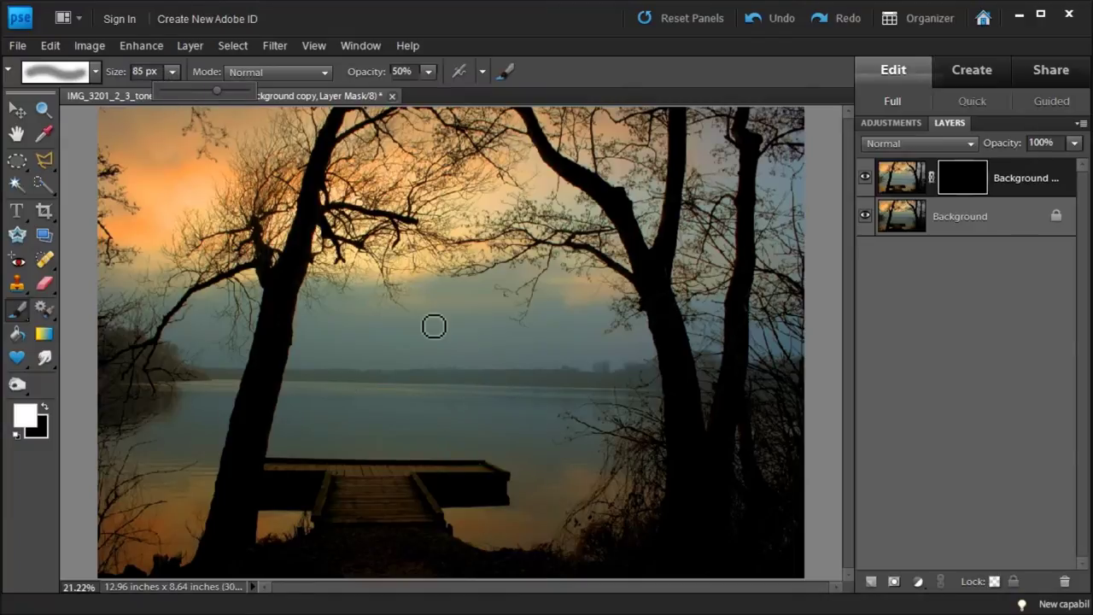
pyautogui.press(']')
pyautogui.press(']')
pyautogui.press(']')
pyautogui.press(']')
pyautogui.press(']')
pyautogui.press(']')
pyautogui.press(']')
pyautogui.press(']')
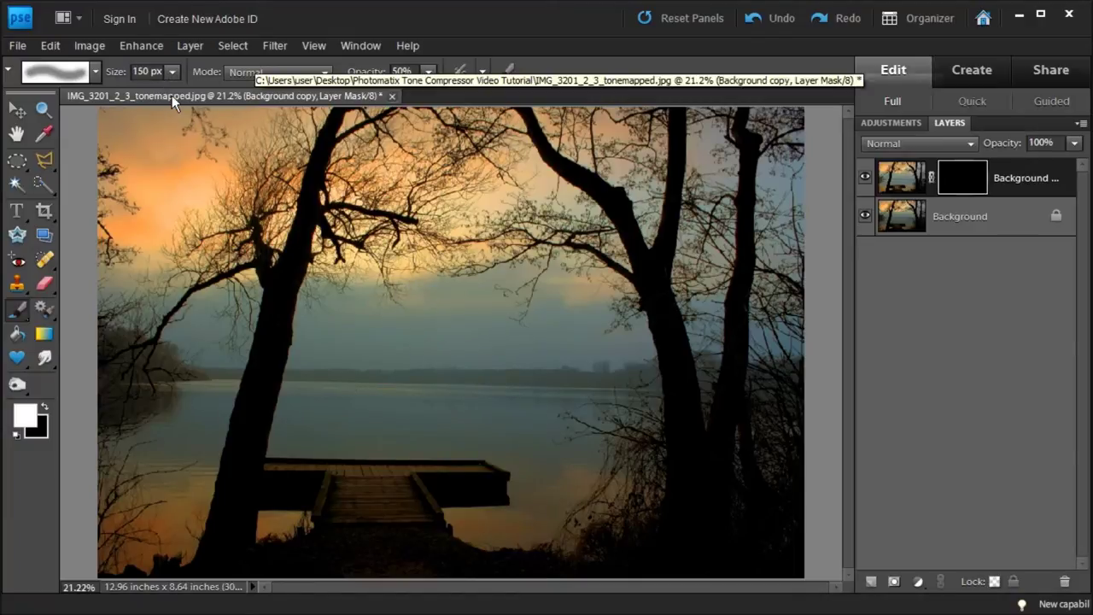
pyautogui.press(']')
pyautogui.press(']')
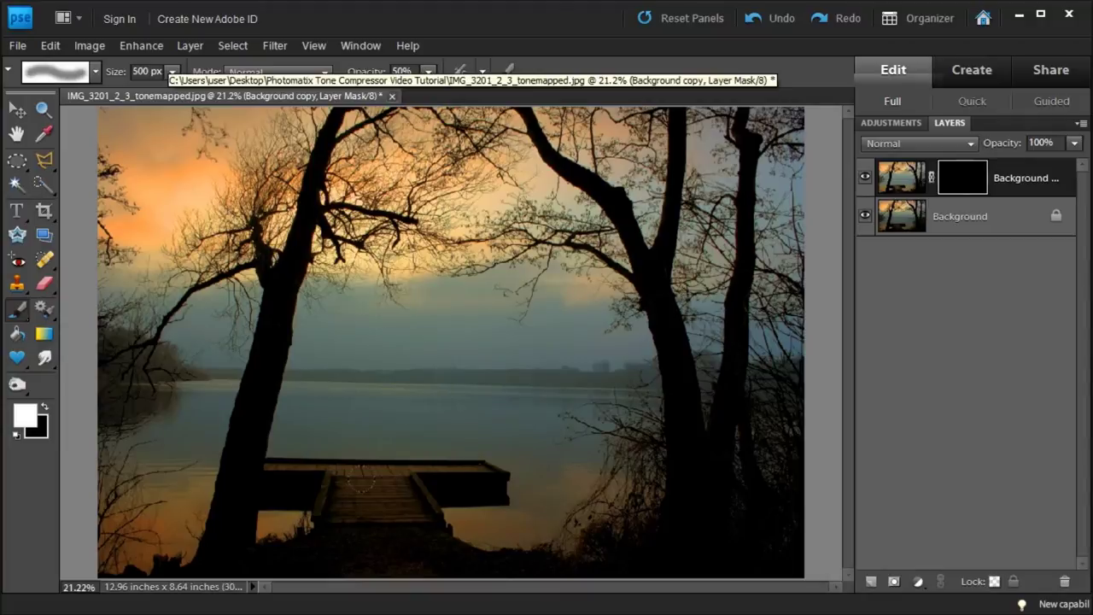
pyautogui.press('[')
pyautogui.press('[')
pyautogui.moveTo(361, 483)
pyautogui.mouseDown()
pyautogui.moveTo(376, 493)
pyautogui.moveTo(350, 525)
pyautogui.moveTo(393, 534)
pyautogui.moveTo(392, 494)
pyautogui.moveTo(300, 556)
pyautogui.moveTo(251, 561)
pyautogui.moveTo(524, 586)
pyautogui.mouseUp()
# Step: Paint white on the layer mask over the jetty's planks and side rails with a 125 px brush
pyautogui.press('[')
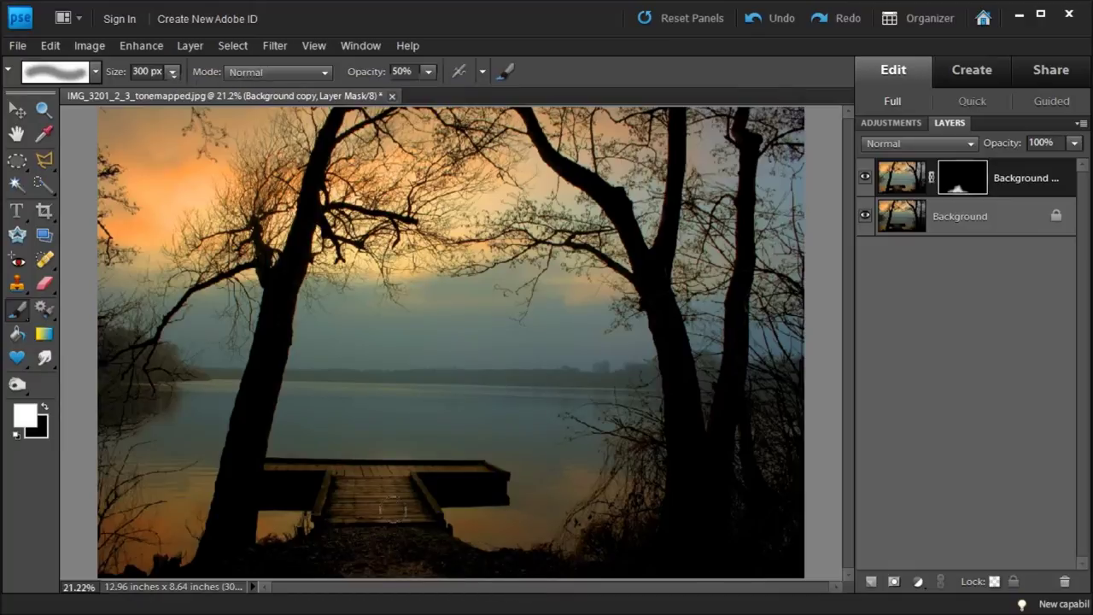
pyautogui.press('[')
pyautogui.press('[')
pyautogui.press('[')
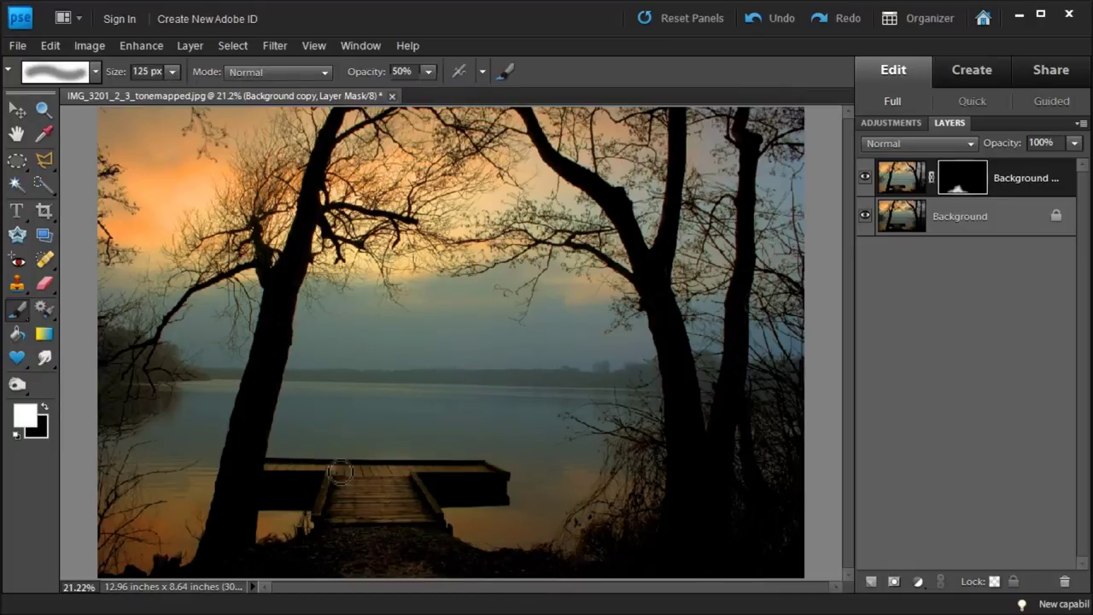
pyautogui.moveTo(343, 513)
pyautogui.mouseDown()
pyautogui.moveTo(352, 481)
pyautogui.moveTo(493, 475)
pyautogui.moveTo(415, 469)
pyautogui.moveTo(484, 477)
pyautogui.mouseUp()
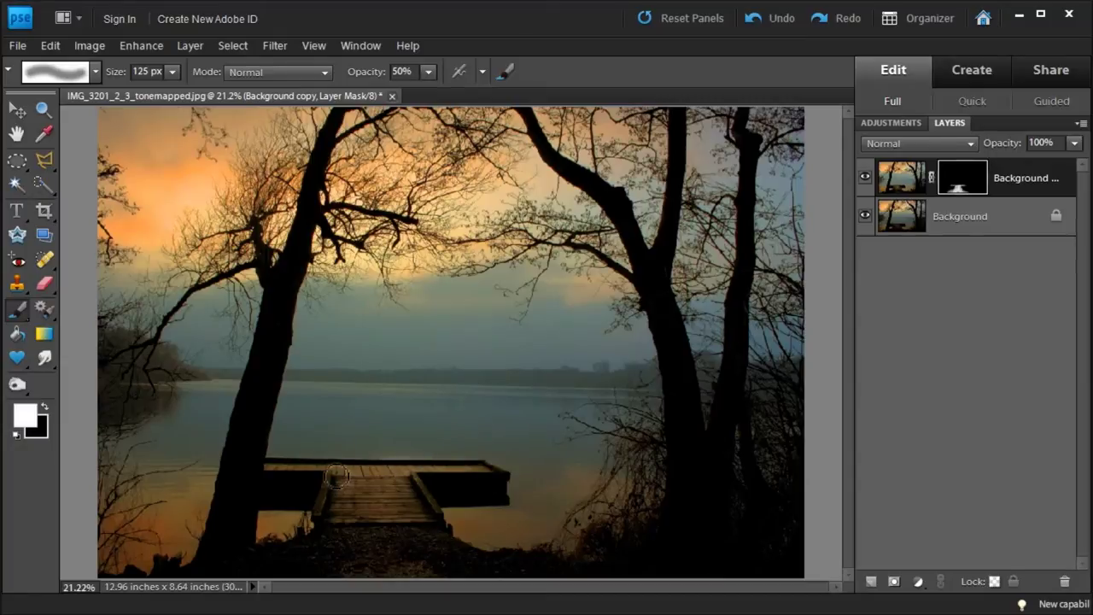
# Step: Enlarge the brush to 200 px and extend the white mask area across the ground in front of the jetty
pyautogui.press(']')
pyautogui.press(']')
pyautogui.press(']')
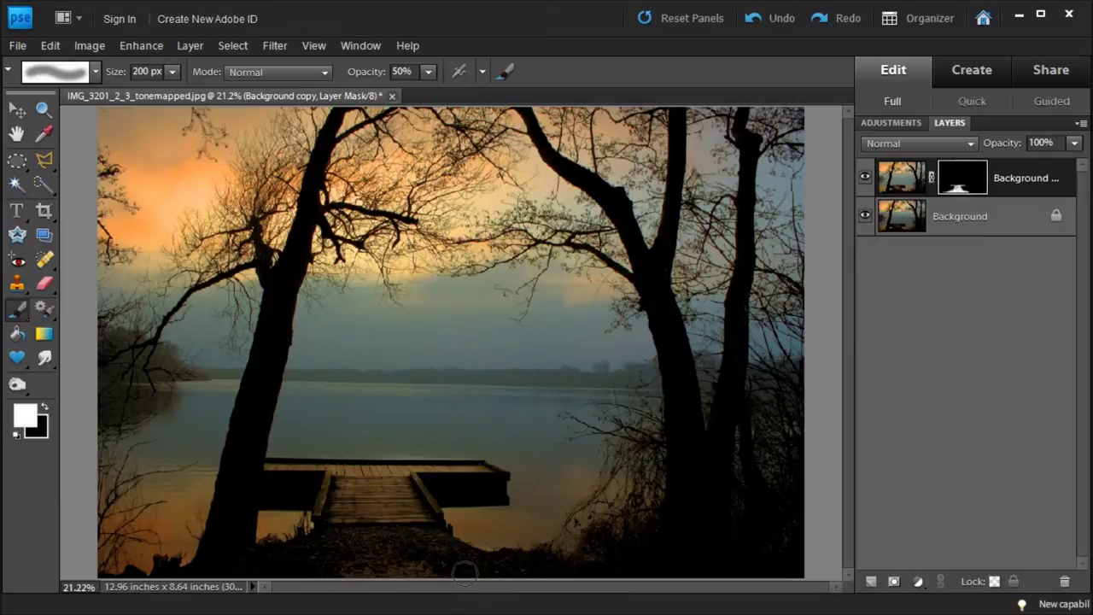
# Step: Paint black on the layer mask over the water along the foreground bank with a 70 px brush
pyautogui.press('z')
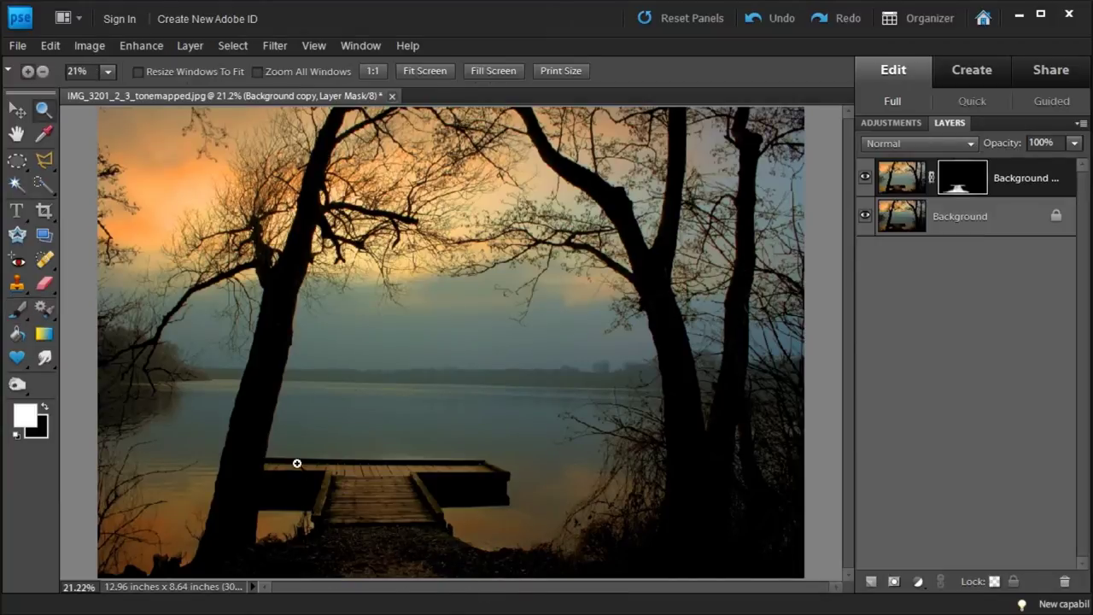
pyautogui.click(297, 463)
pyautogui.scroll(5, 472, 383)
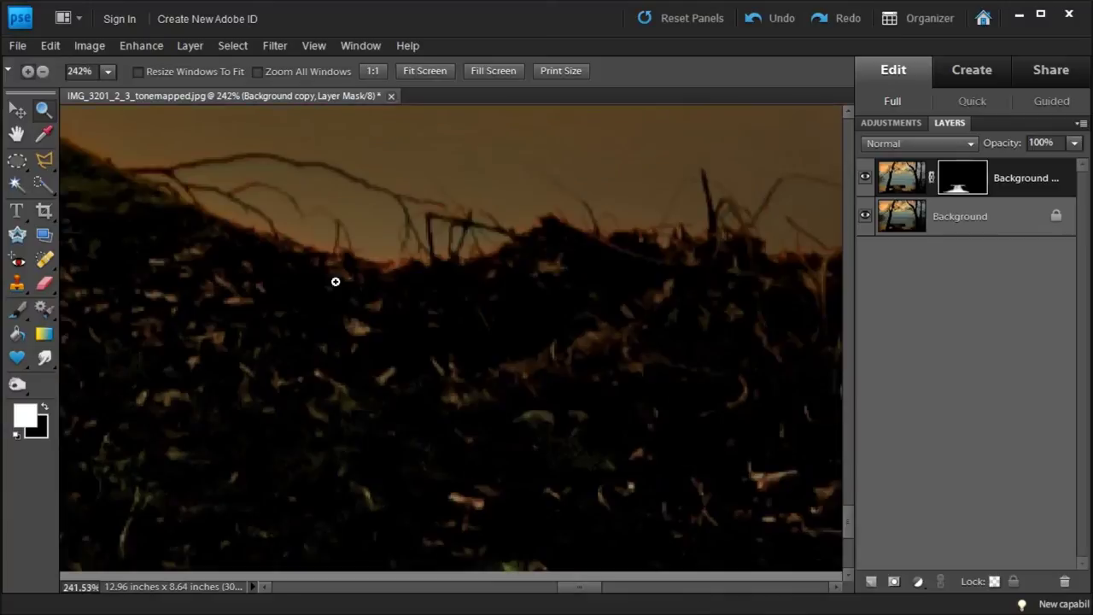
pyautogui.moveTo(332, 228); pyautogui.dragTo(469, 418)
pyautogui.press('b')
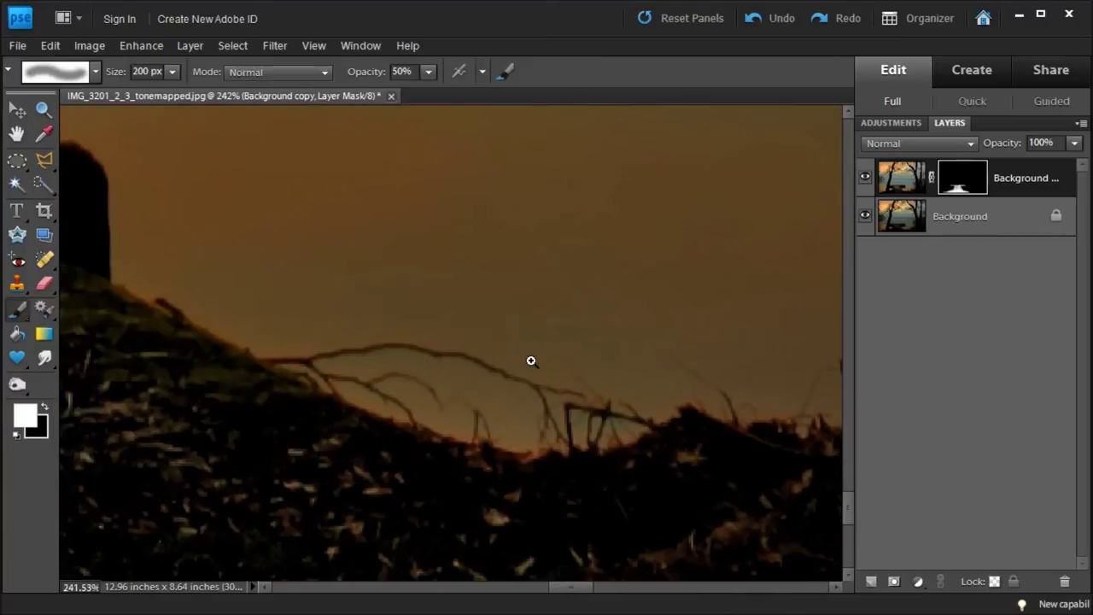
pyautogui.press('[')
pyautogui.press('[')
pyautogui.press('[')
pyautogui.press('[')
pyautogui.press('[')
pyautogui.press('[')
pyautogui.press('x')
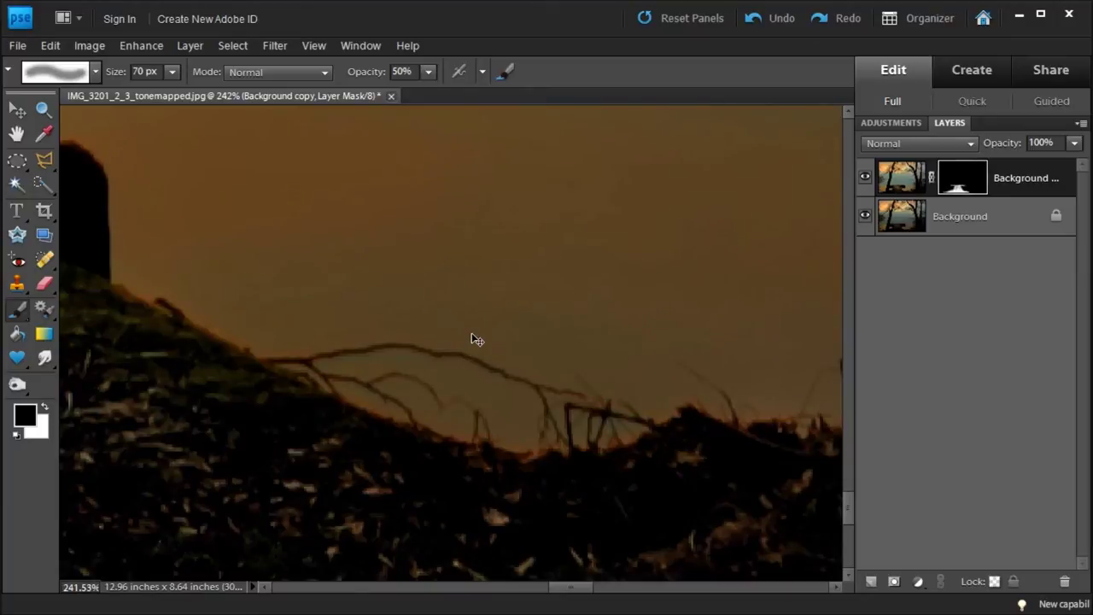
# Step: Compare the whole photo with and without the Background copy layer by toggling its visibility
pyautogui.hotkey('ctrl', '-')
pyautogui.hotkey('ctrl', '0')
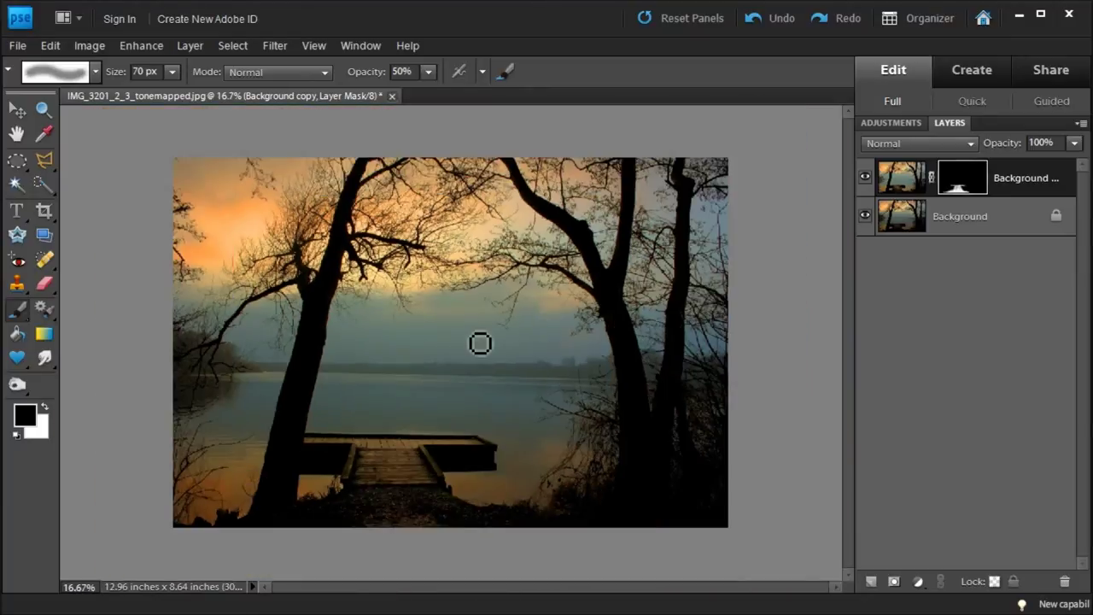
pyautogui.hotkey('ctrl', '0')
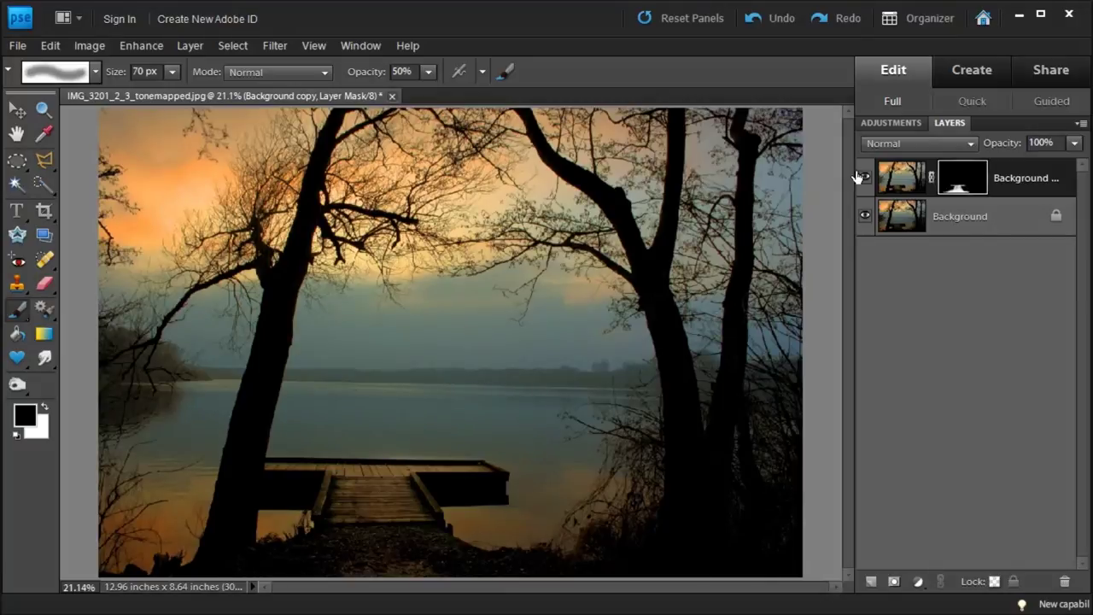
pyautogui.click(864, 180)
pyautogui.click(864, 180)
pyautogui.click(864, 180)
pyautogui.click(865, 179)
pyautogui.click(864, 179)
pyautogui.click(864, 179)
# Step: Paint black on the layer mask over the water along the jetty's far edge to remove the bright halo
pyautogui.press('z')
pyautogui.moveTo(286, 432); pyautogui.dragTo(393, 459)
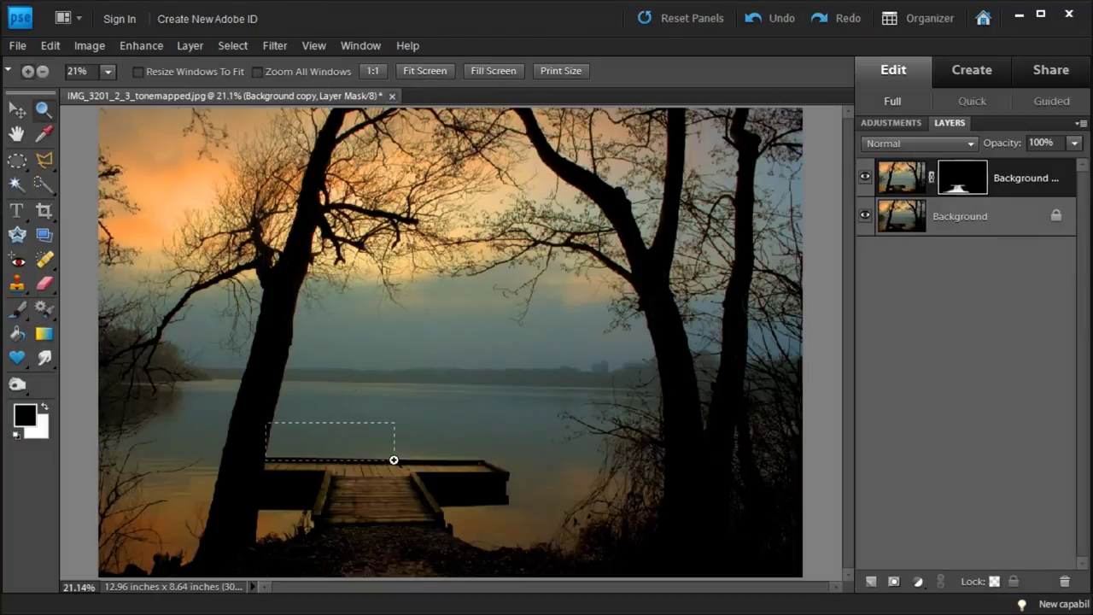
pyautogui.moveTo(146, 300); pyautogui.dragTo(573, 450)
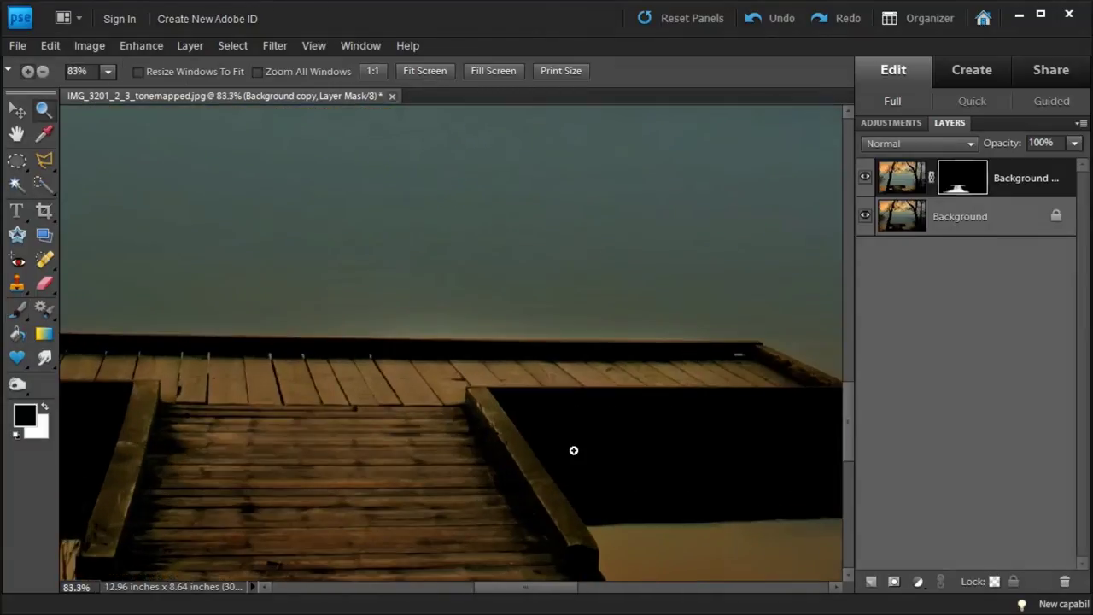
pyautogui.moveTo(234, 405); pyautogui.dragTo(333, 418)
pyautogui.press('b')
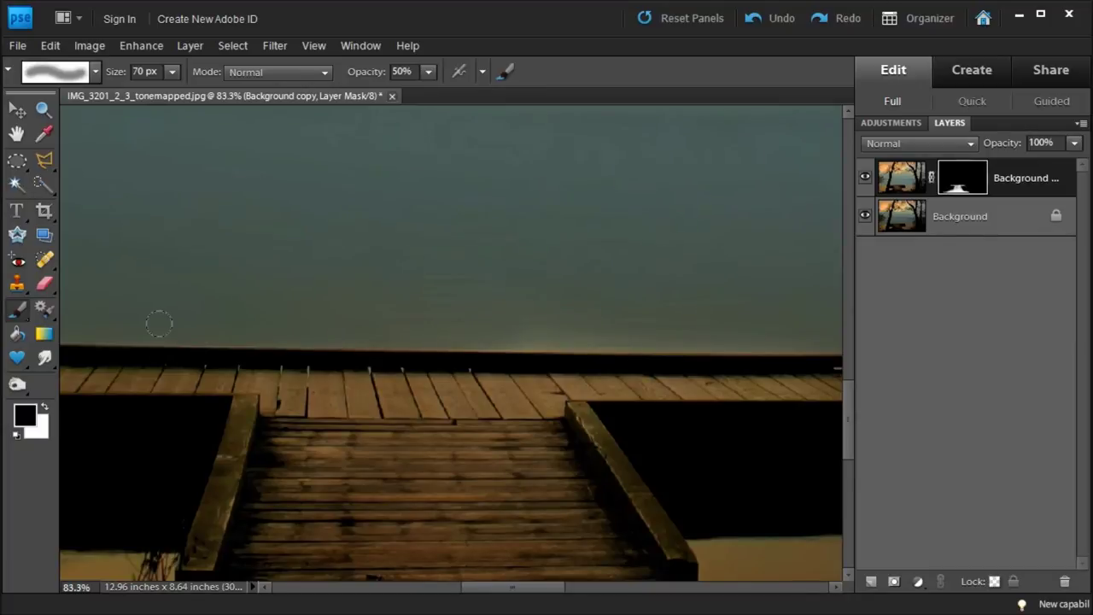
pyautogui.moveTo(224, 333)
pyautogui.mouseDown()
pyautogui.moveTo(560, 330)
pyautogui.moveTo(528, 340)
pyautogui.mouseUp()
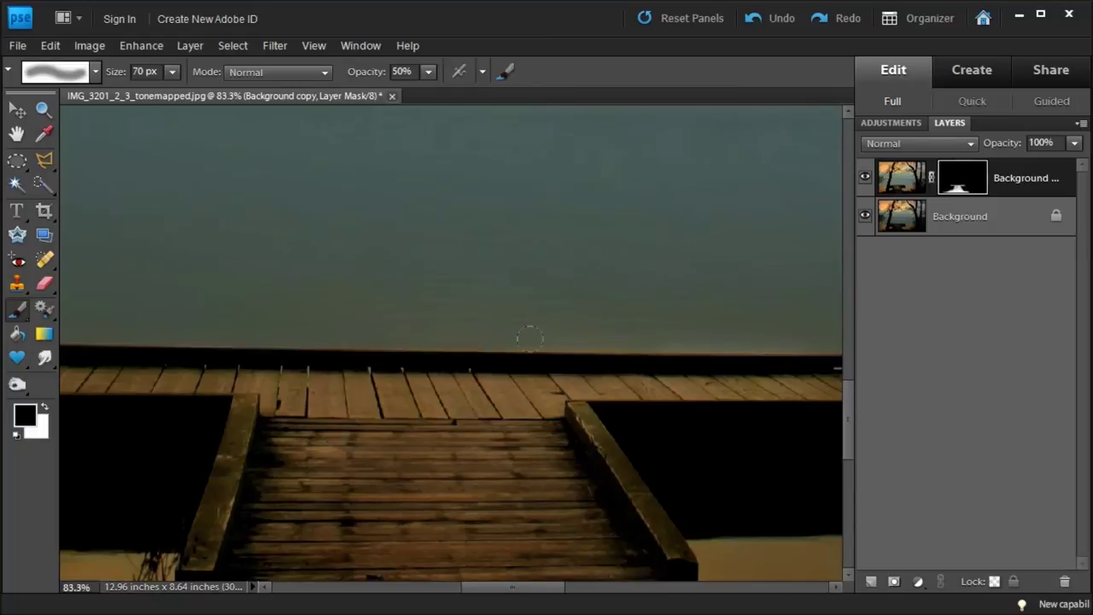
pyautogui.moveTo(612, 319); pyautogui.dragTo(740, 329)
pyautogui.moveTo(674, 344); pyautogui.dragTo(452, 345)
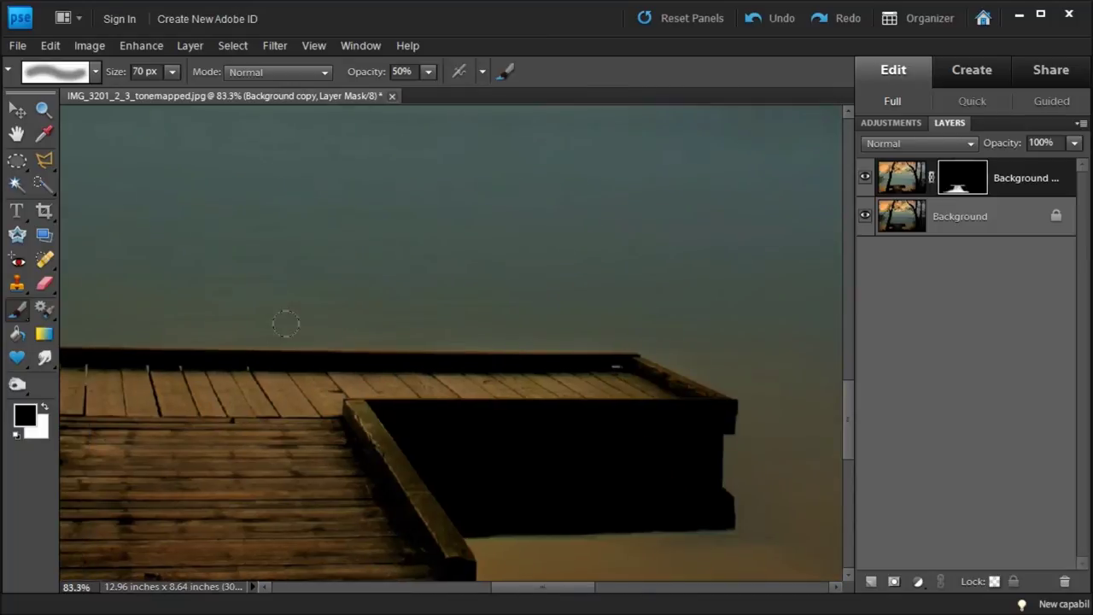
pyautogui.hscroll(-8, 532, 353)
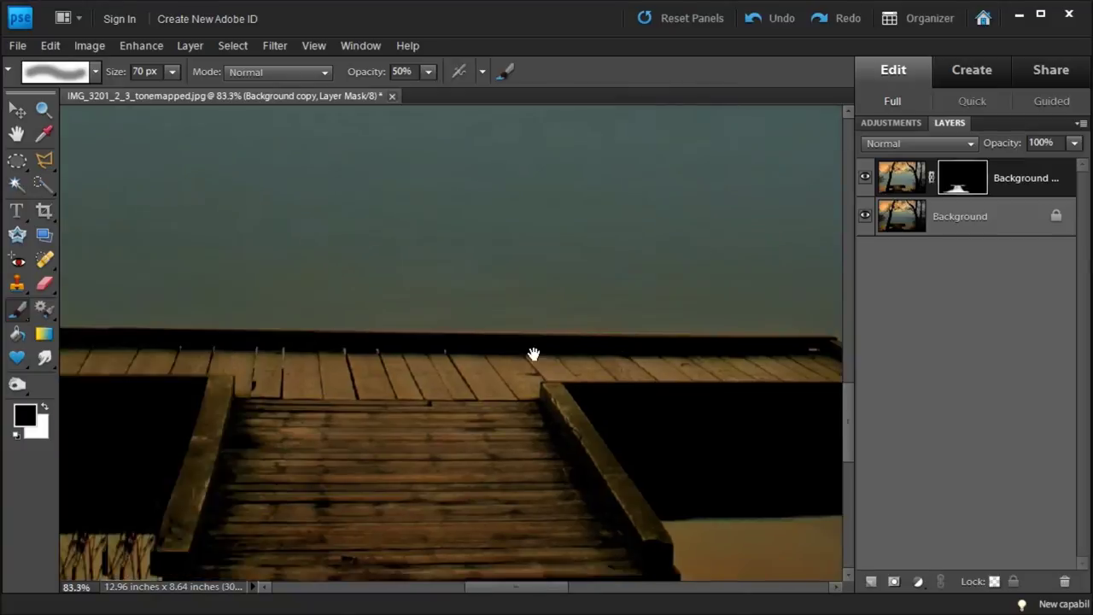
# Step: Check the cleaned-up jetty edges on the full photo by hiding and showing the Background copy layer
pyautogui.hotkey('ctrl', '-')
pyautogui.hotkey('ctrl', '-')
pyautogui.hotkey('ctrl', '-')
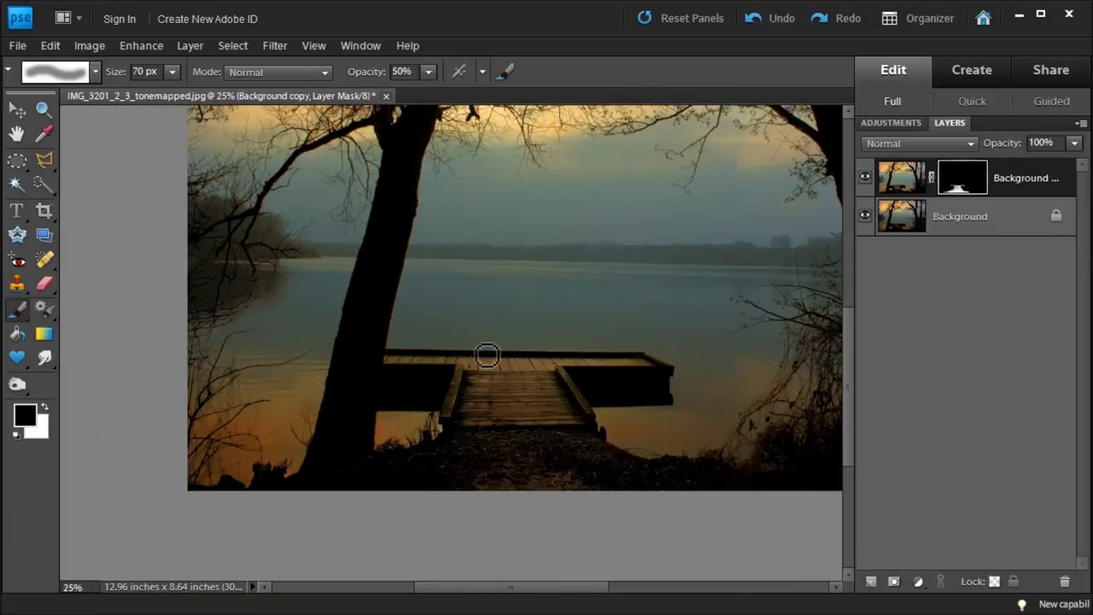
pyautogui.hotkey('ctrl', '0')
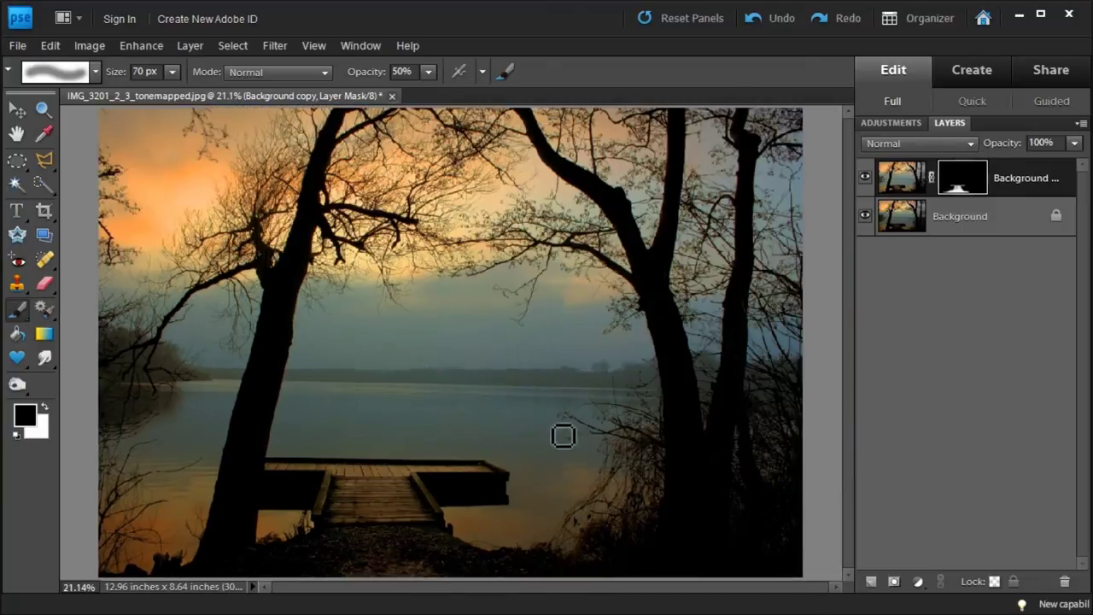
pyautogui.click(866, 179)
pyautogui.click(866, 179)
pyautogui.click(865, 178)
pyautogui.click(866, 179)
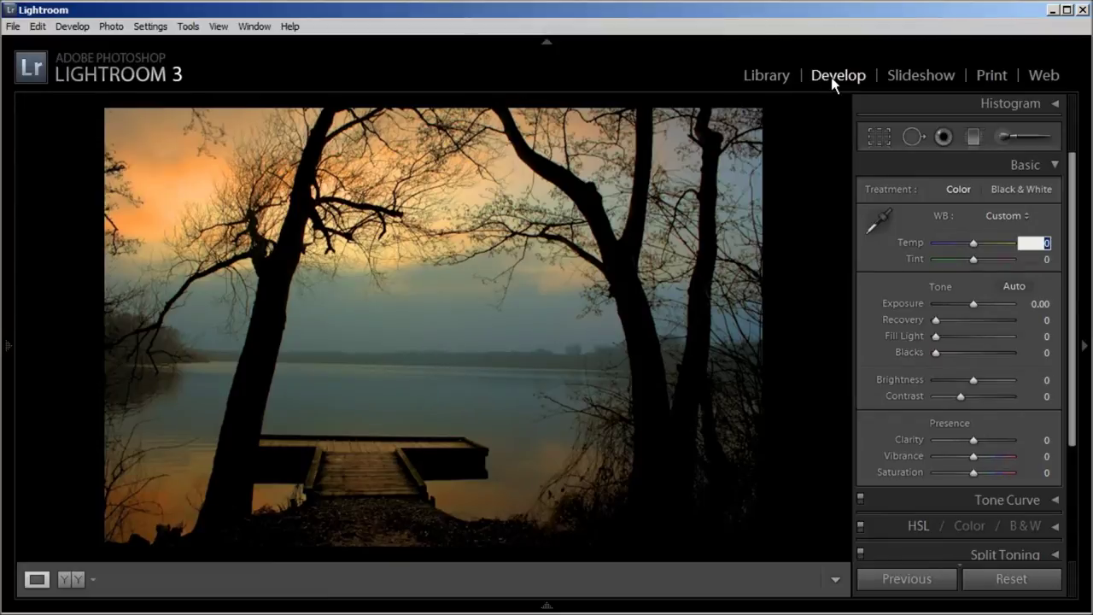
# Step: Switch to Lightroom 3's Develop module and hide the module picker to enlarge the photo, leaving the Temp field
pyautogui.click(547, 40)
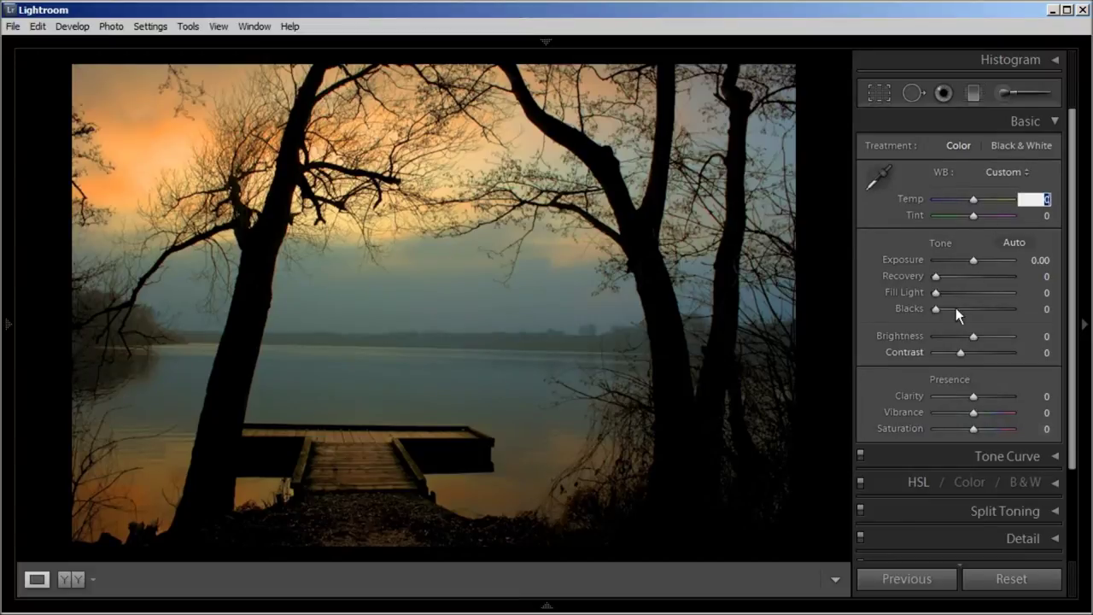
pyautogui.press('Return')
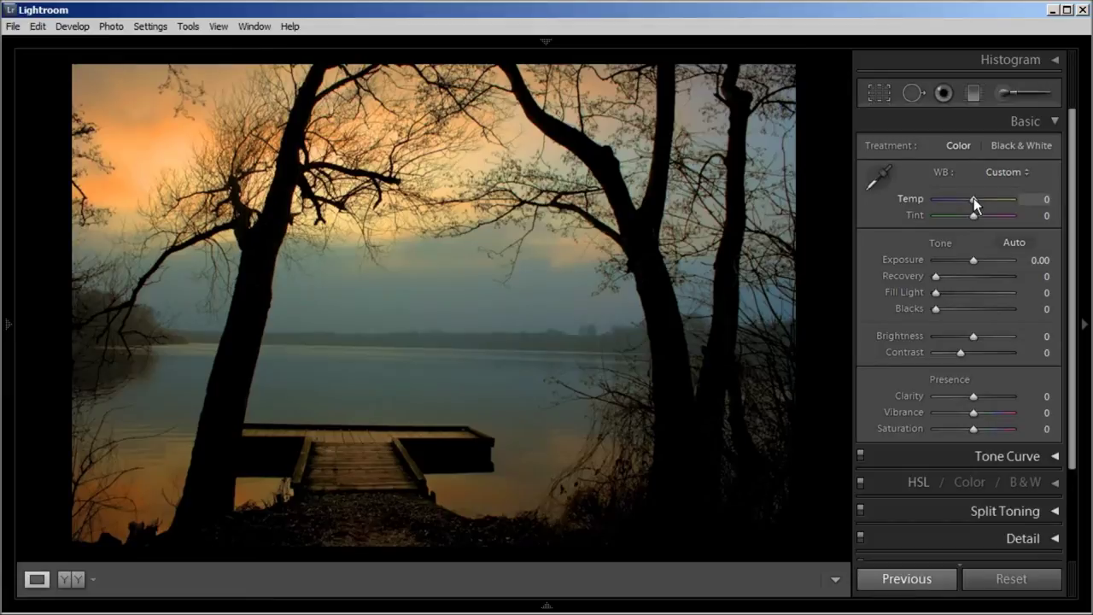
# Step: Warm the white balance to Temp +20 and Tint -8, and lower the Exposure to -0.97
pyautogui.moveTo(973, 198)
pyautogui.mouseDown()
pyautogui.moveTo(952, 199)
pyautogui.moveTo(982, 209)
pyautogui.mouseUp()
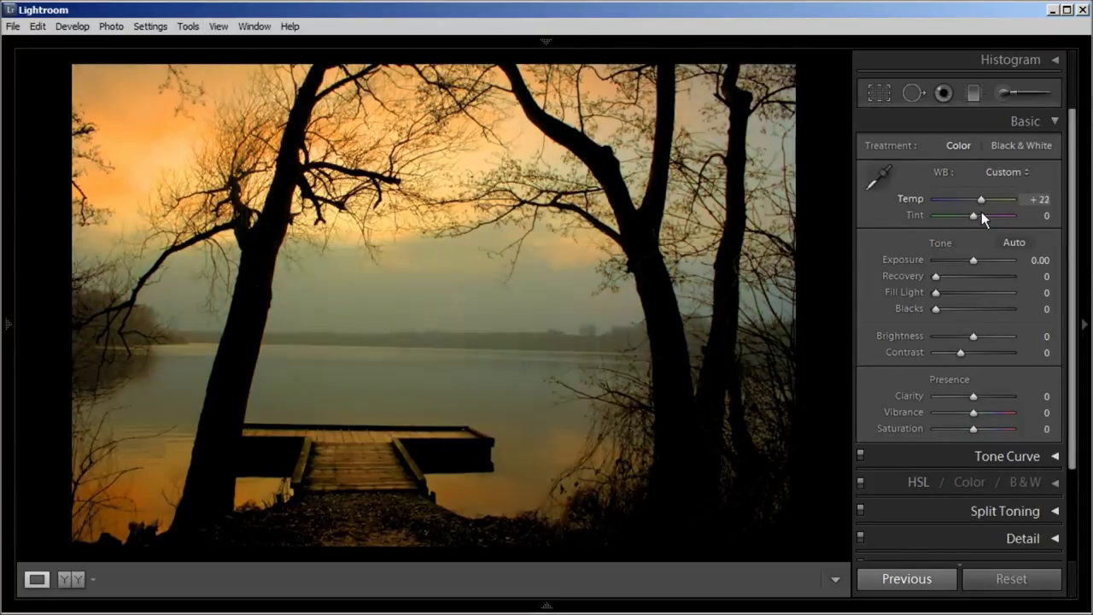
pyautogui.moveTo(982, 212); pyautogui.dragTo(981, 212)
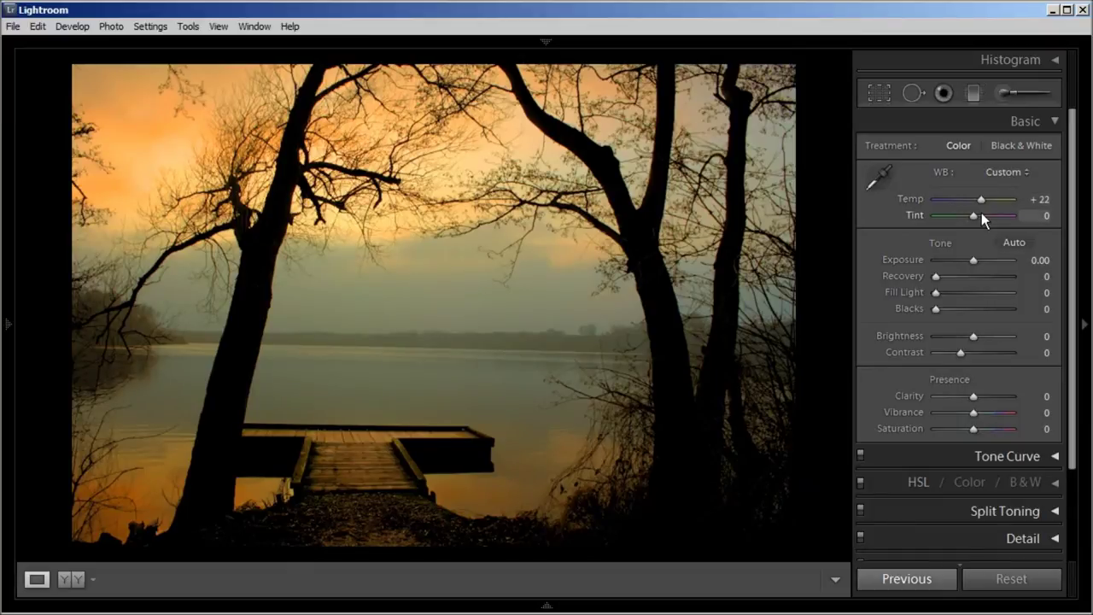
pyautogui.moveTo(982, 203); pyautogui.dragTo(983, 221)
pyautogui.moveTo(974, 217); pyautogui.dragTo(960, 268)
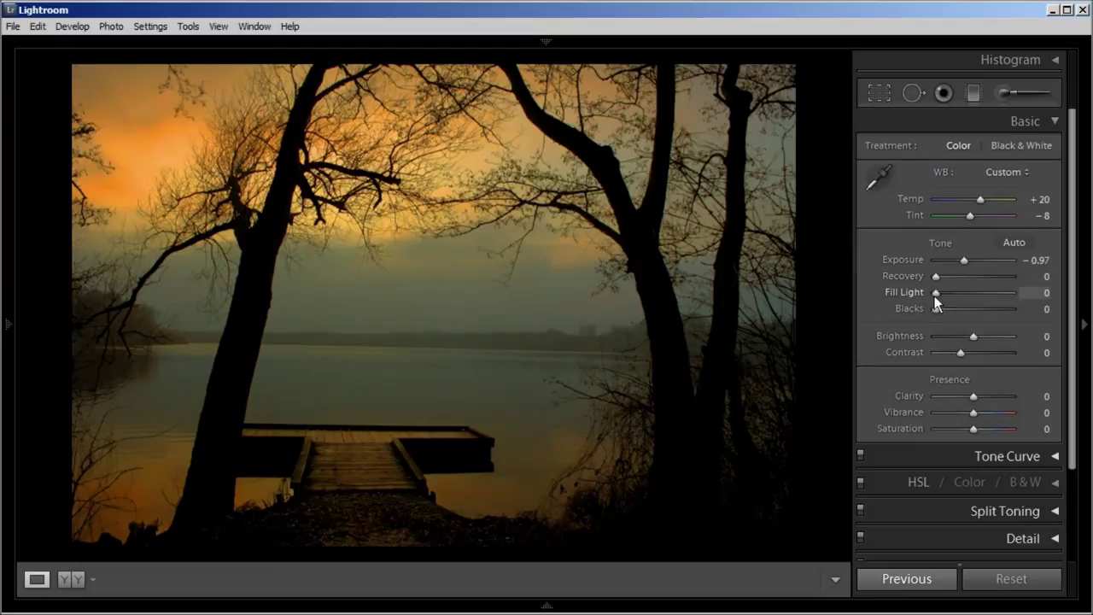
# Step: Set Recovery to 28, Fill Light to 41, Brightness to +22 and Contrast to +7, leaving Blacks at 0
pyautogui.moveTo(943, 295); pyautogui.dragTo(965, 295)
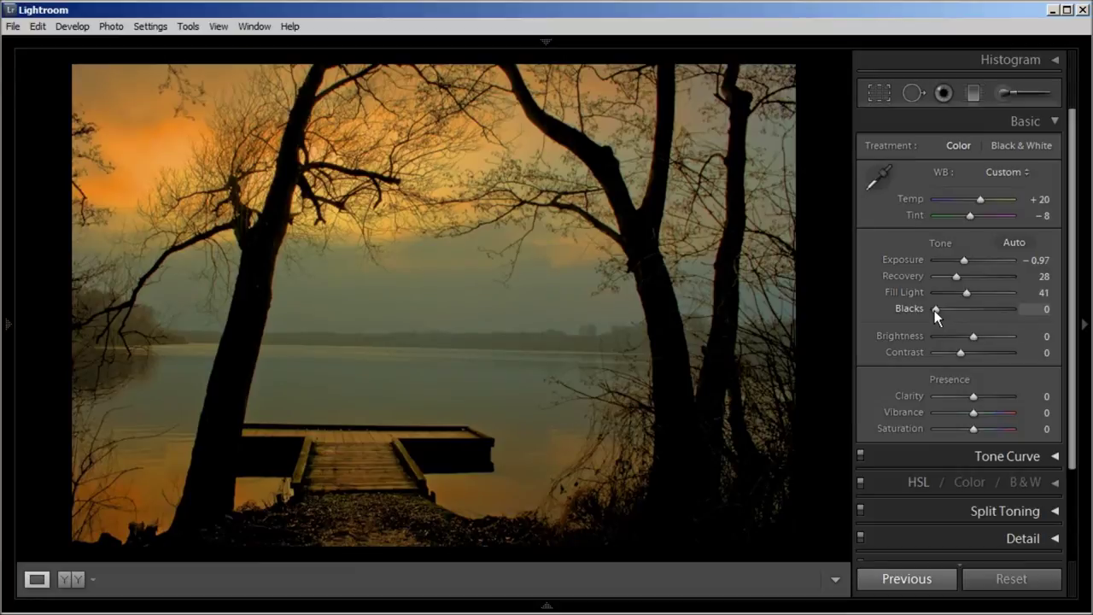
pyautogui.moveTo(939, 316); pyautogui.dragTo(943, 318)
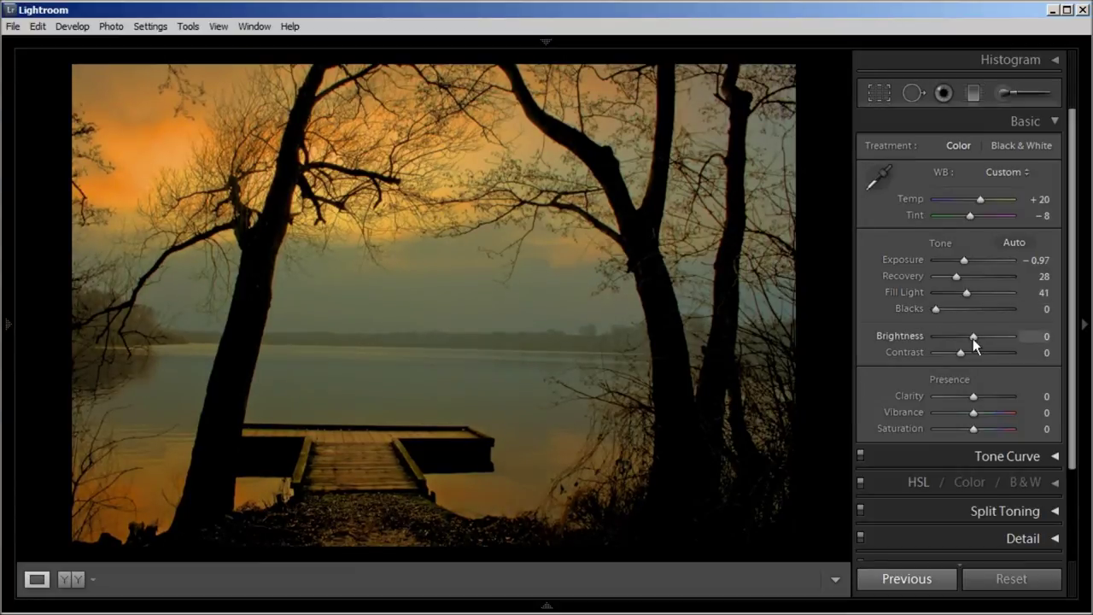
pyautogui.moveTo(973, 341); pyautogui.dragTo(974, 344)
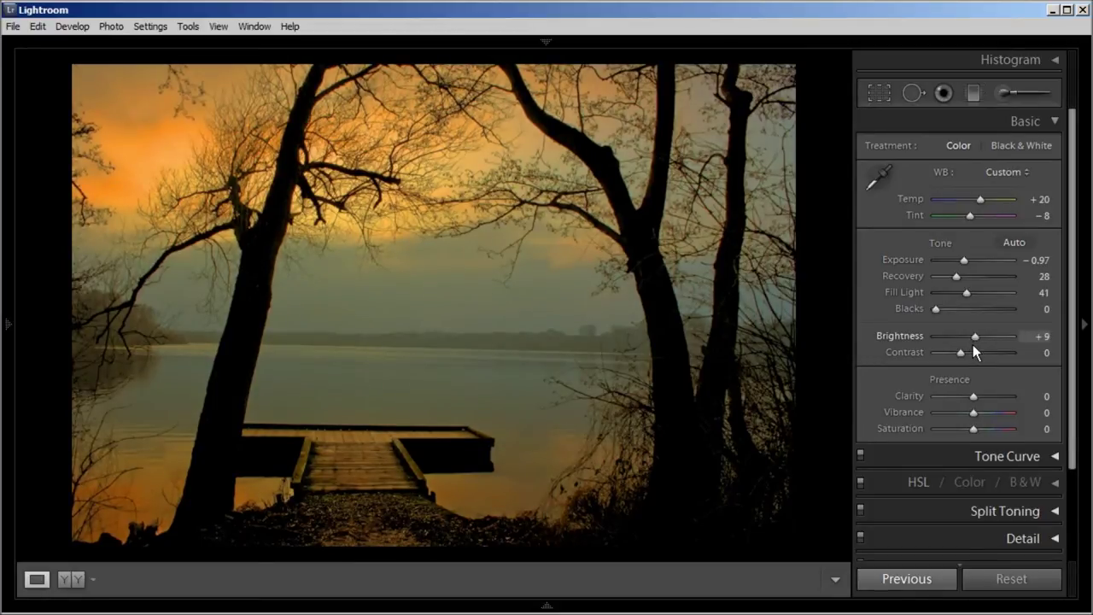
pyautogui.moveTo(976, 342); pyautogui.dragTo(980, 342)
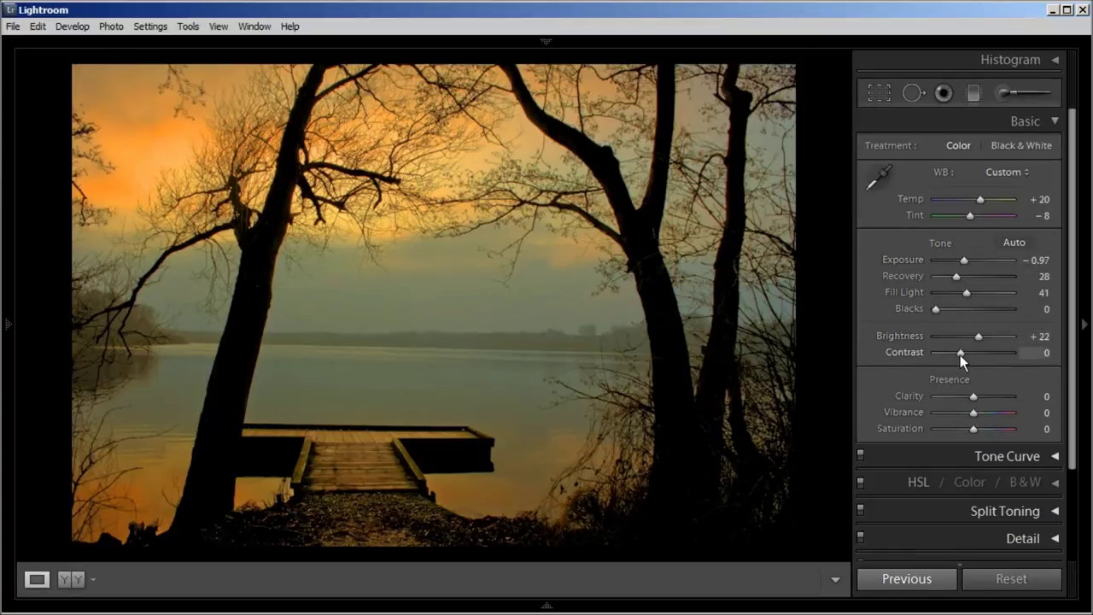
pyautogui.moveTo(960, 354); pyautogui.dragTo(964, 360)
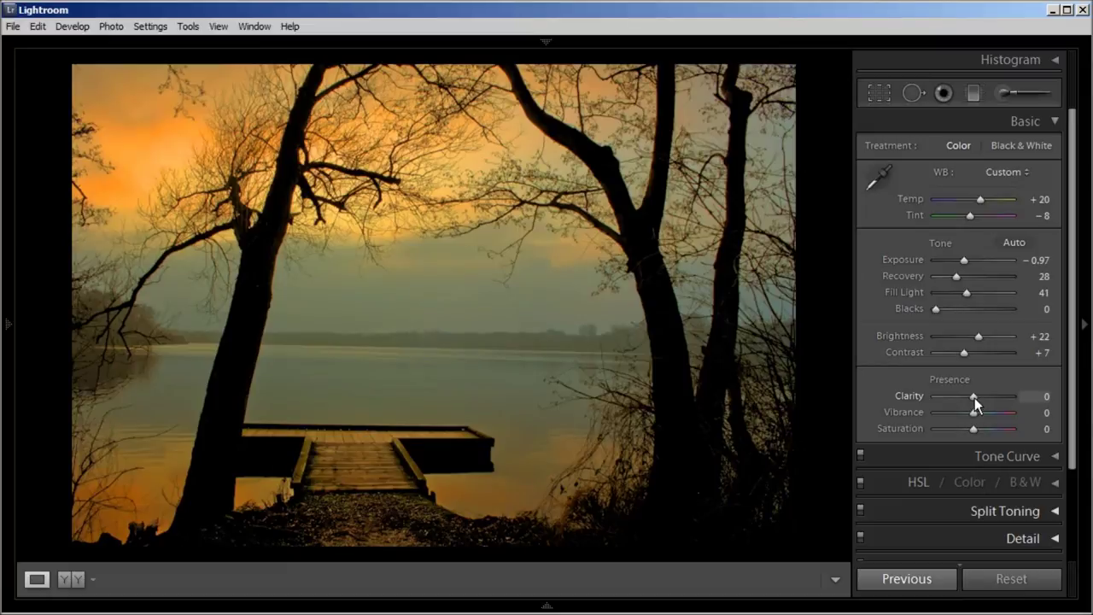
# Step: Raise Clarity to +13 and Vibrance to +26, and collapse the Basic adjustments
pyautogui.moveTo(976, 397)
pyautogui.mouseDown()
pyautogui.moveTo(991, 403)
pyautogui.moveTo(980, 402)
pyautogui.moveTo(980, 417)
pyautogui.mouseUp()
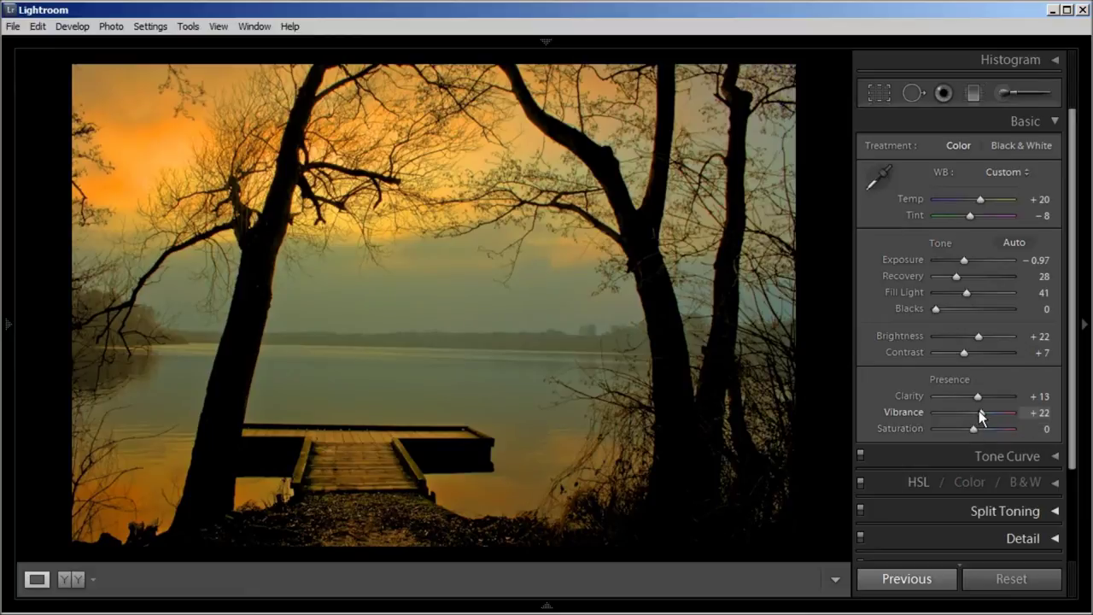
pyautogui.moveTo(980, 411); pyautogui.dragTo(983, 415)
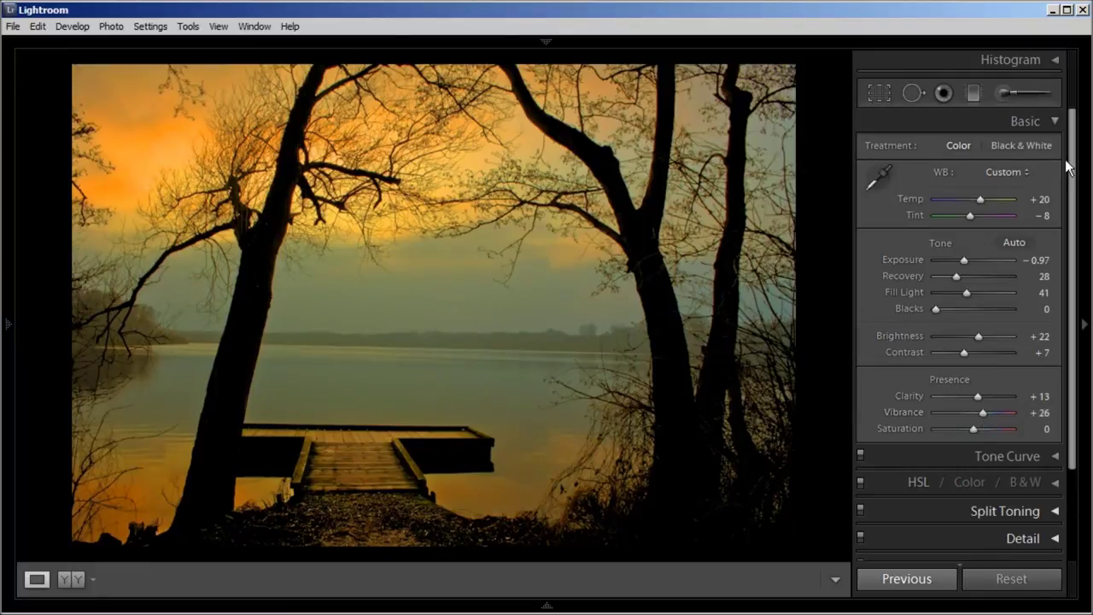
pyautogui.click(1056, 120)
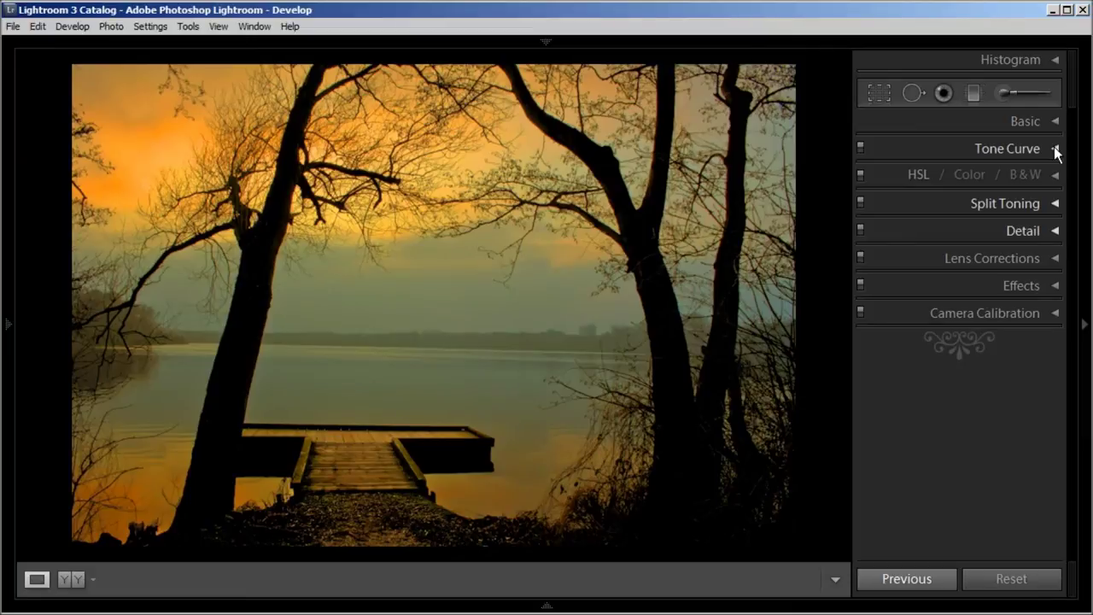
# Step: Add a dark Highlight Priority post-crop vignette with Amount -20, Midpoint 46, Roundness +6 and Feather about 43
pyautogui.click(1056, 287)
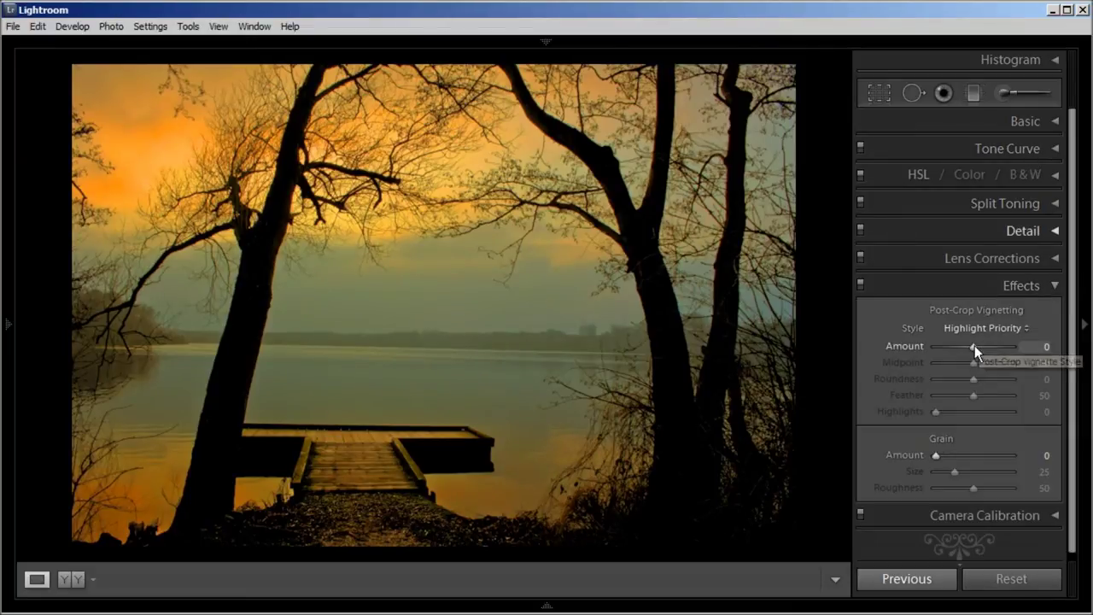
pyautogui.moveTo(975, 346); pyautogui.dragTo(967, 356)
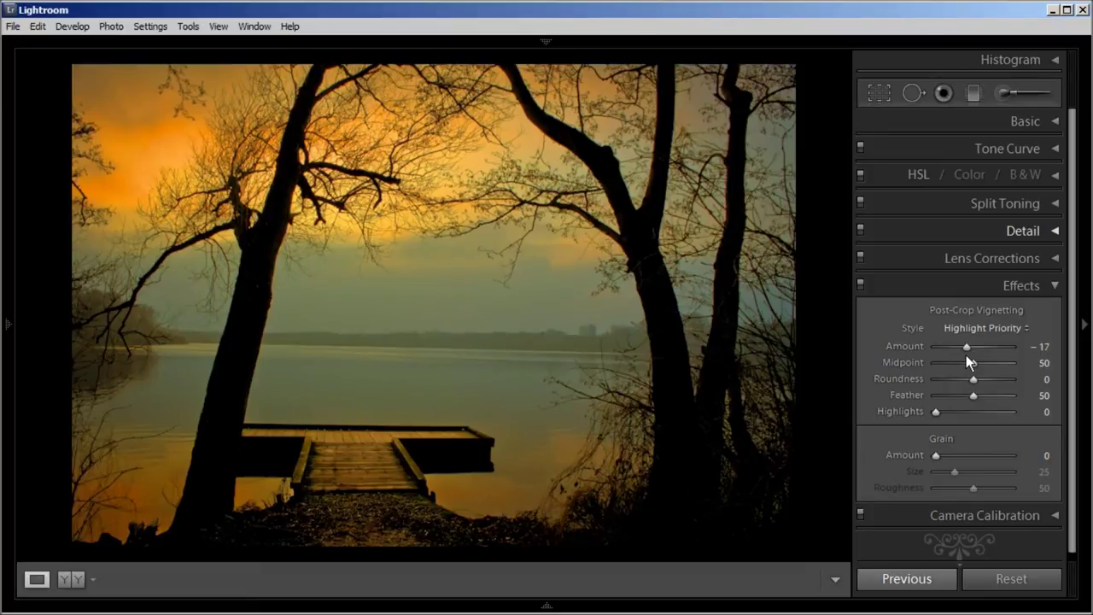
pyautogui.moveTo(968, 348); pyautogui.dragTo(966, 352)
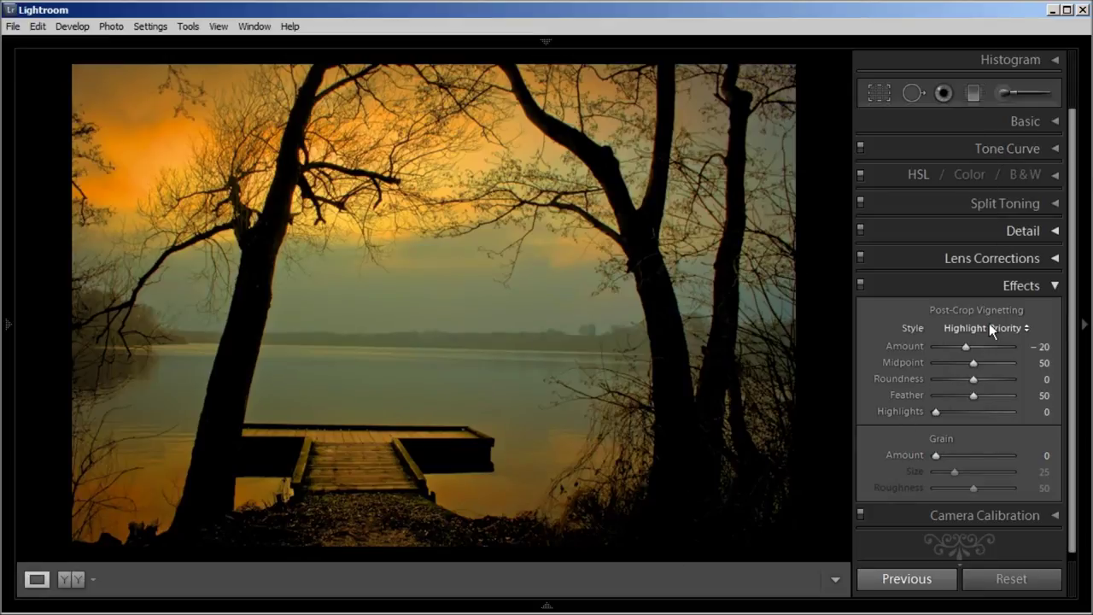
pyautogui.moveTo(974, 364); pyautogui.dragTo(968, 403)
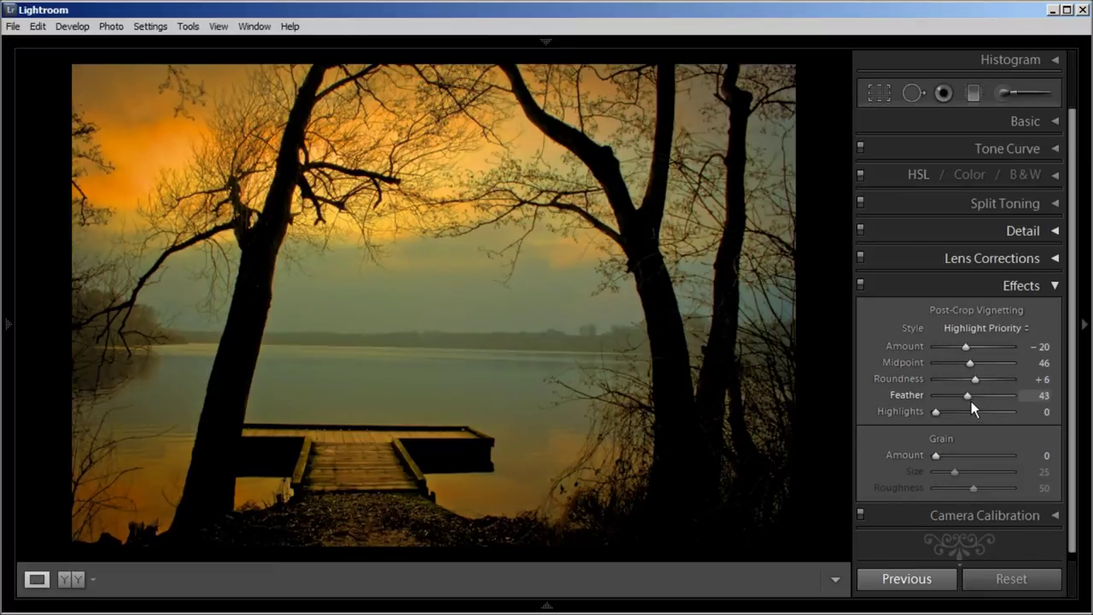
pyautogui.click(1053, 287)
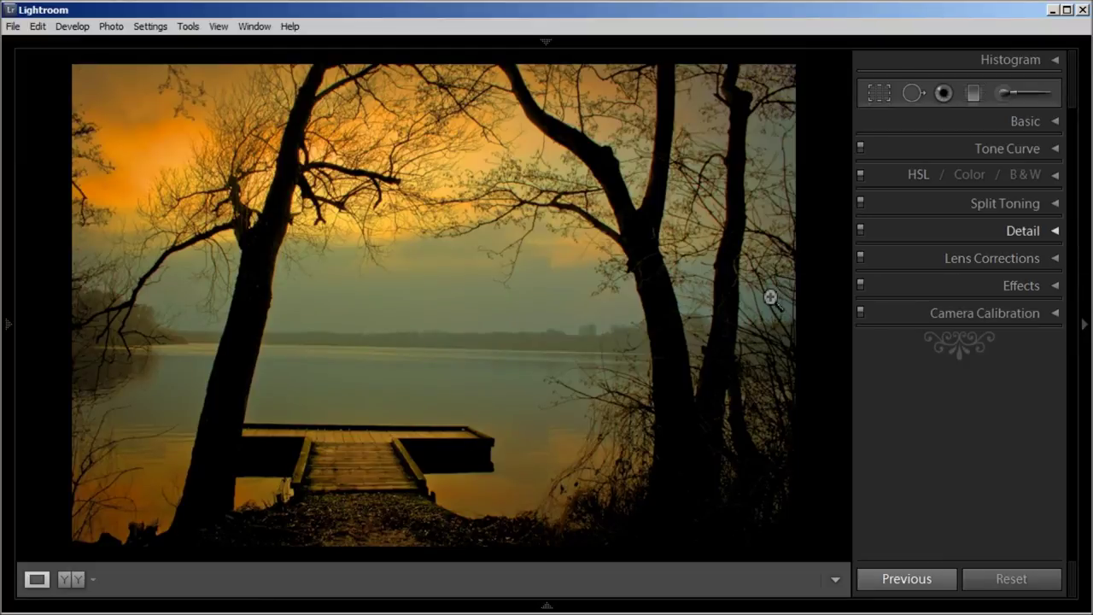
# Step: Apply a graduated filter from the upper sky down to just above the jetty, with Exposure -0.39
pyautogui.click(972, 95)
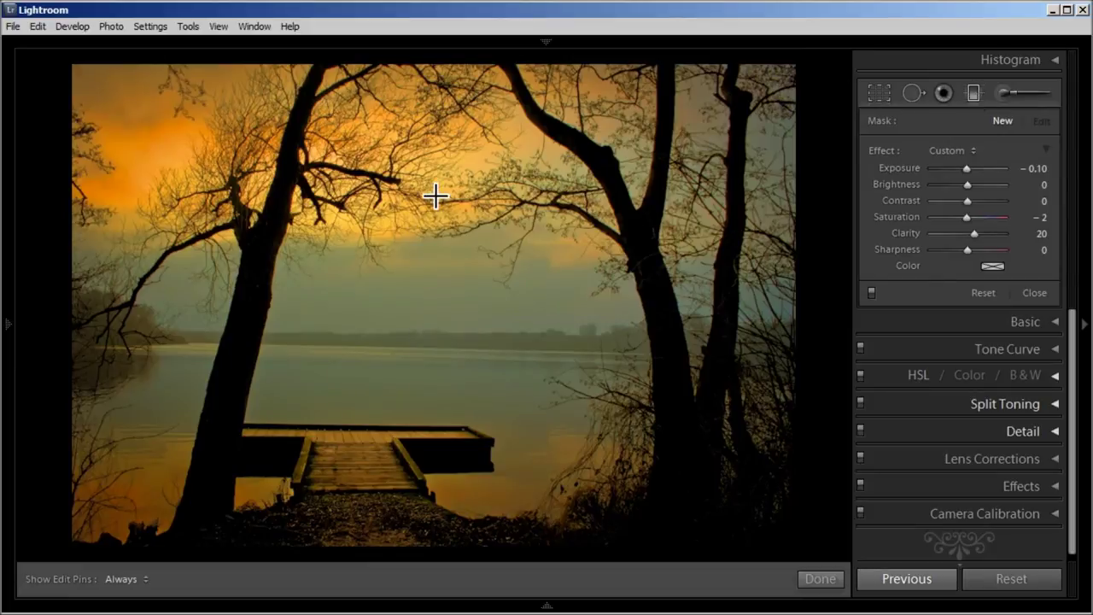
pyautogui.moveTo(459, 96); pyautogui.dragTo(475, 234)
pyautogui.moveTo(475, 324); pyautogui.dragTo(464, 398)
pyautogui.moveTo(967, 168); pyautogui.dragTo(965, 168)
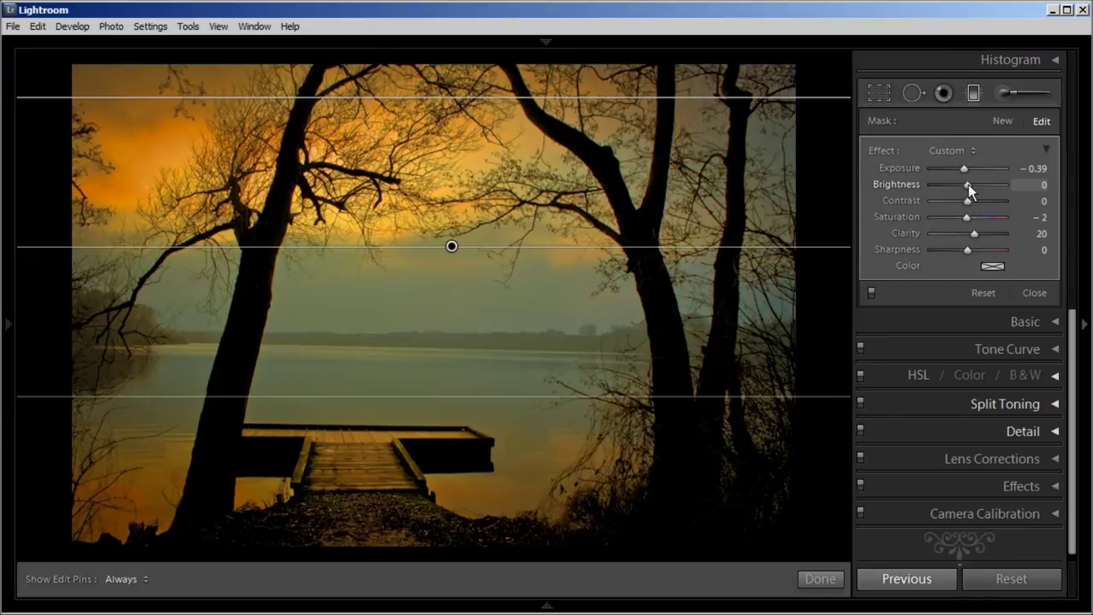
# Step: Tint the graduated filter with the pale yellow preset colour
pyautogui.click(993, 266)
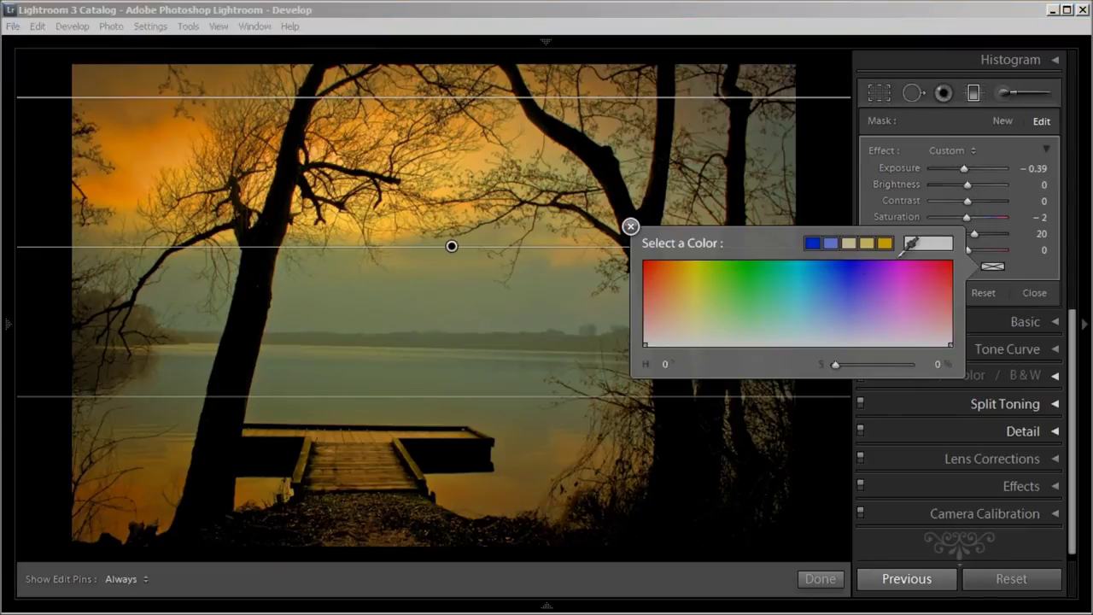
pyautogui.click(864, 232)
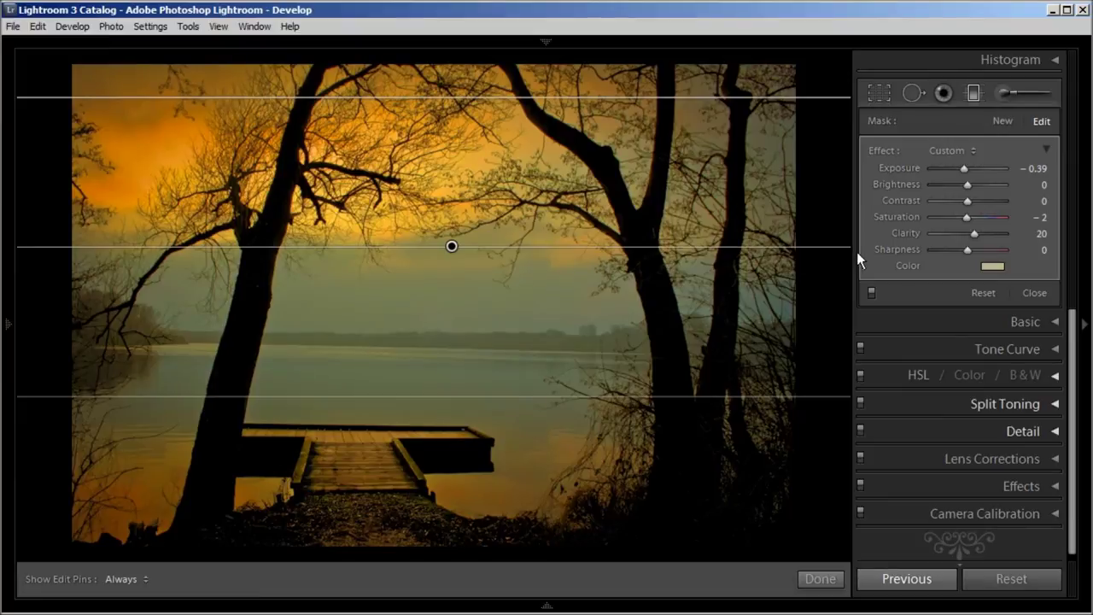
pyautogui.click(989, 267)
pyautogui.click(603, 145)
# Step: Set the graduated filter's Brightness to 5, Contrast to 22 and Saturation to 5, and finish the filter
pyautogui.click(968, 185)
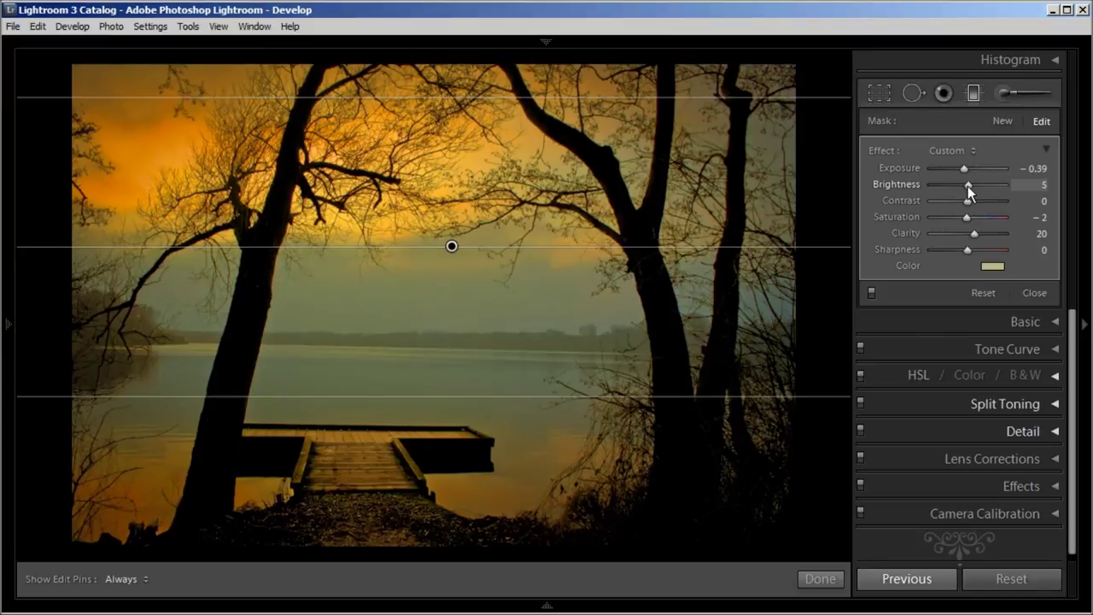
pyautogui.moveTo(967, 203); pyautogui.dragTo(970, 223)
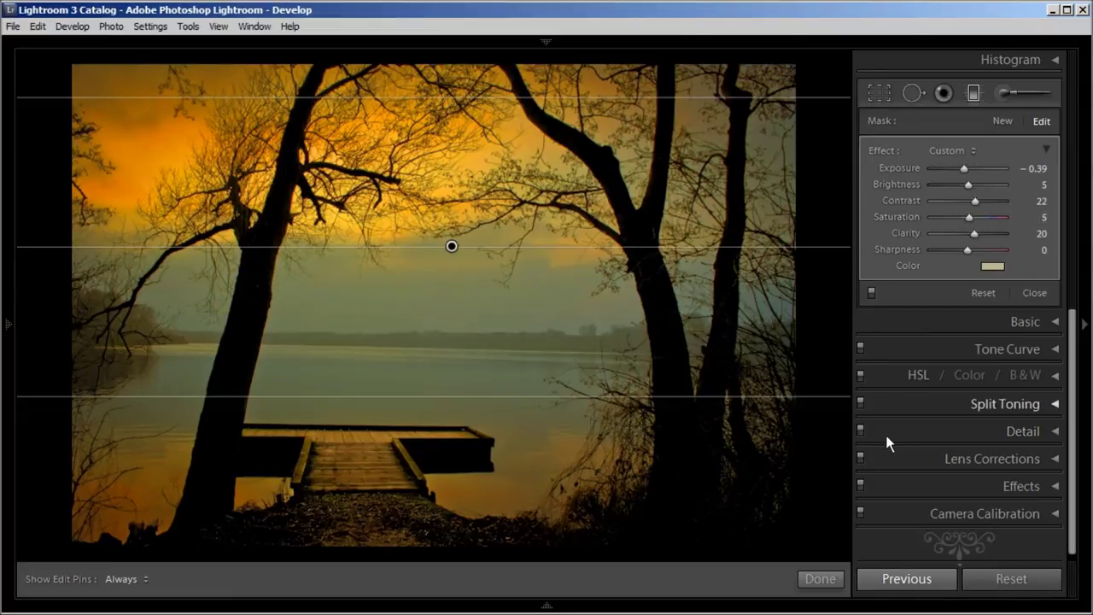
pyautogui.click(820, 580)
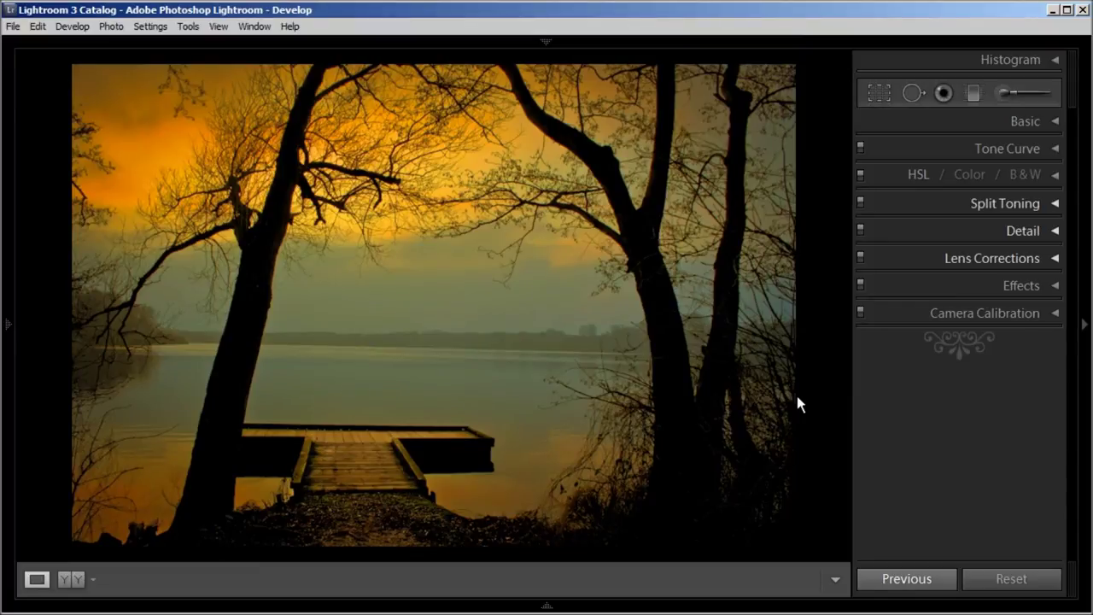
# Step: Compare the edited photo with its original state by switching the Before view on and off
pyautogui.press('\\')
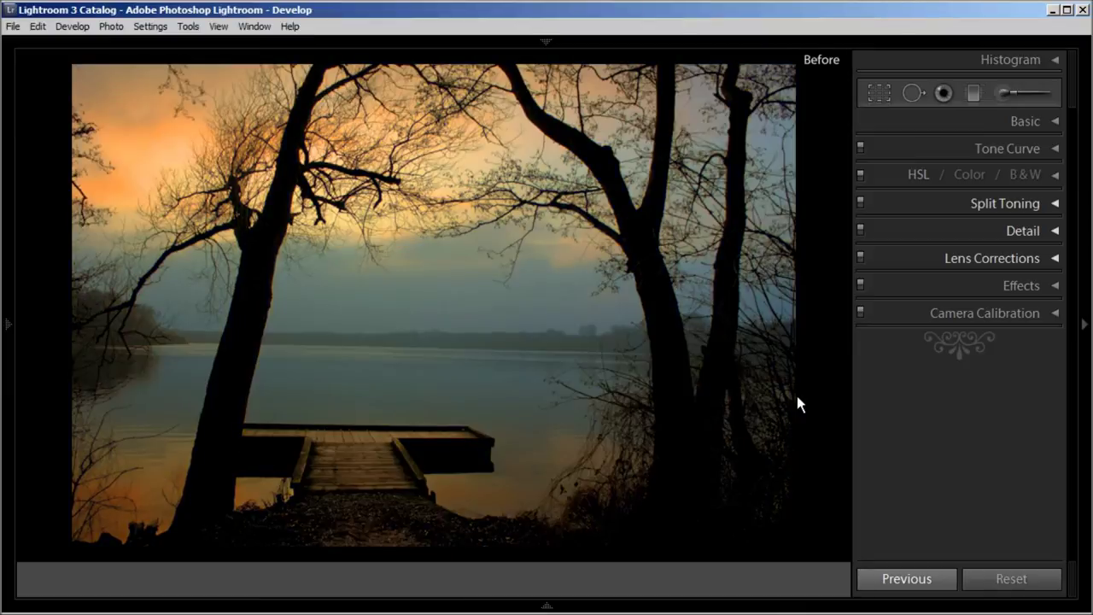
pyautogui.press('\\')
pyautogui.press('\\')
pyautogui.press('\\')
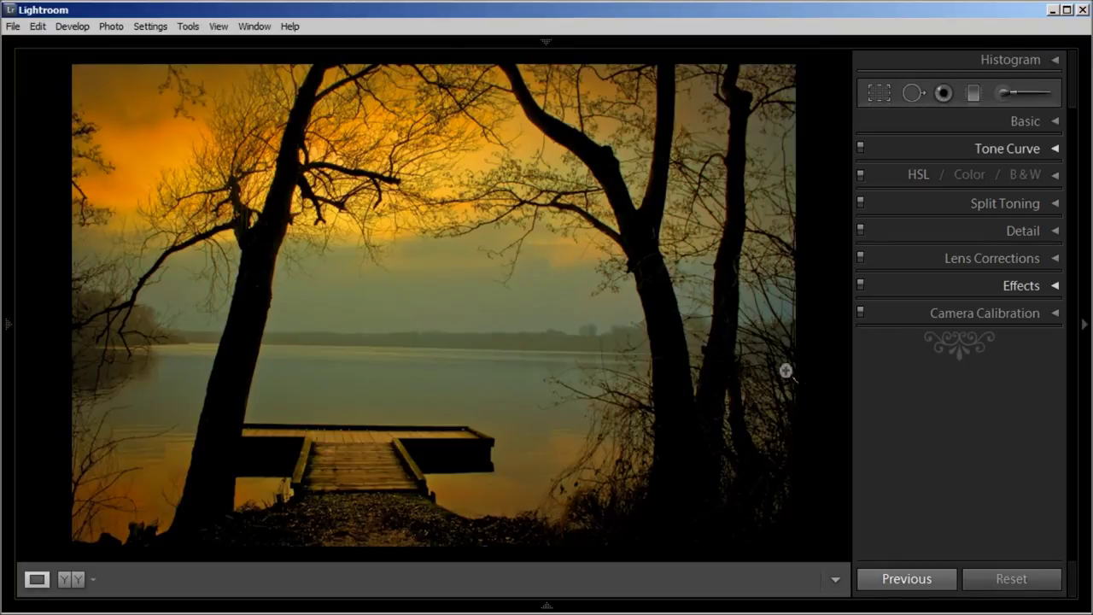
# Step: Split-tone the highlights with the yellow preset colour, Hue 52 and Saturation 64
pyautogui.click(1056, 206)
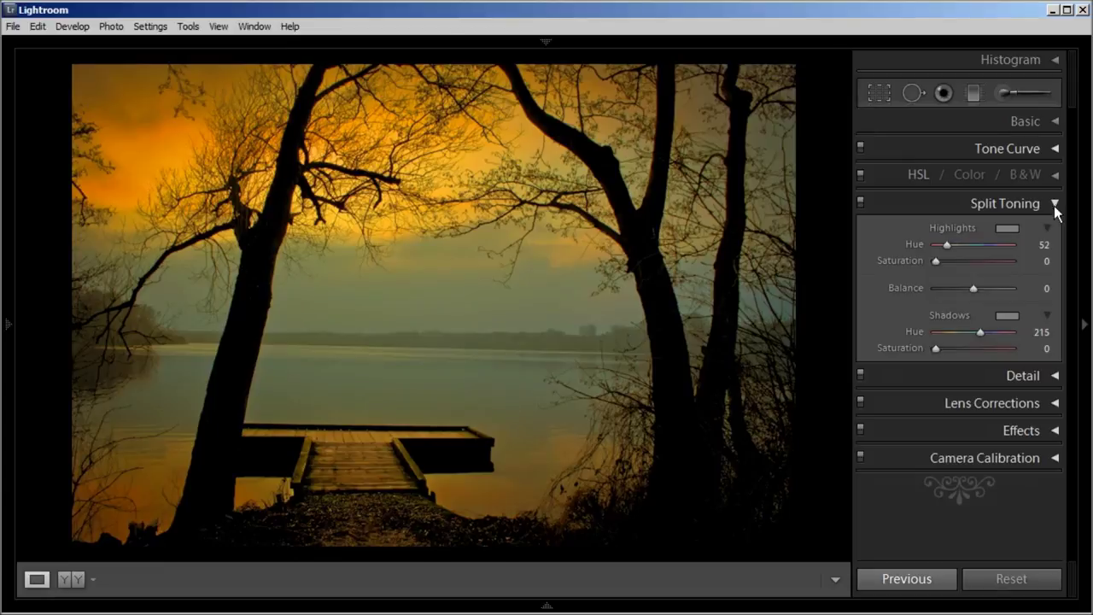
pyautogui.click(1008, 229)
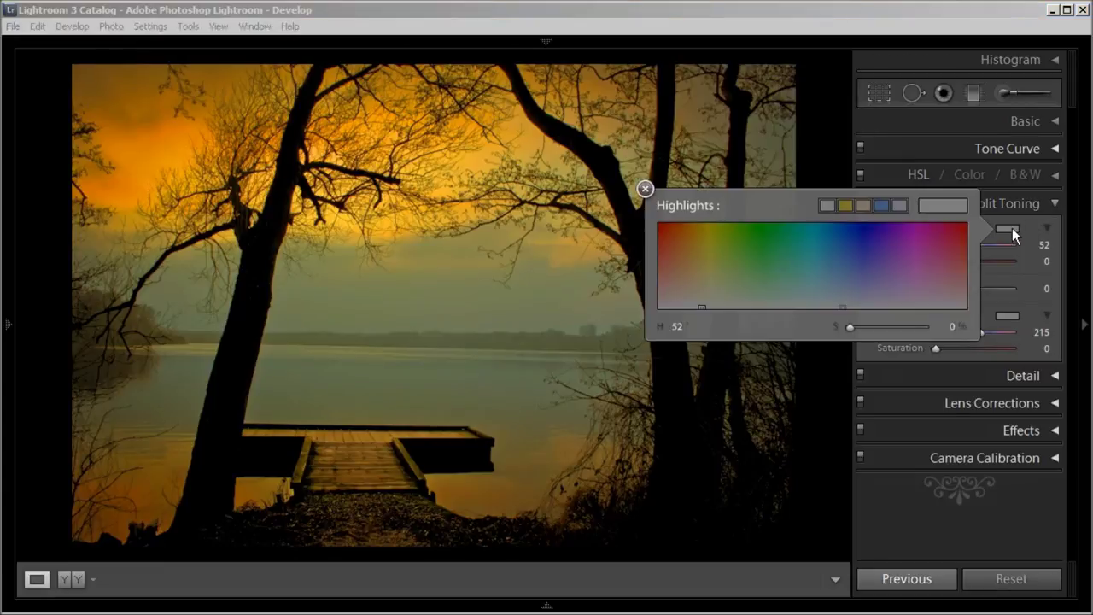
pyautogui.click(846, 204)
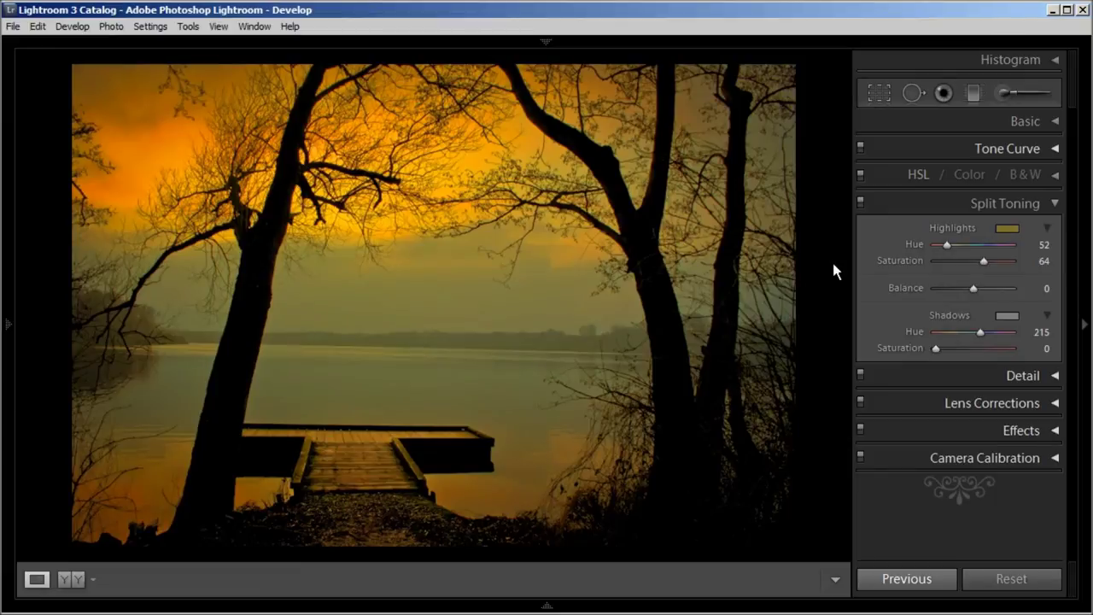
# Step: Split-tone the shadows blue with Hue 215 and Saturation 61
pyautogui.click(1006, 317)
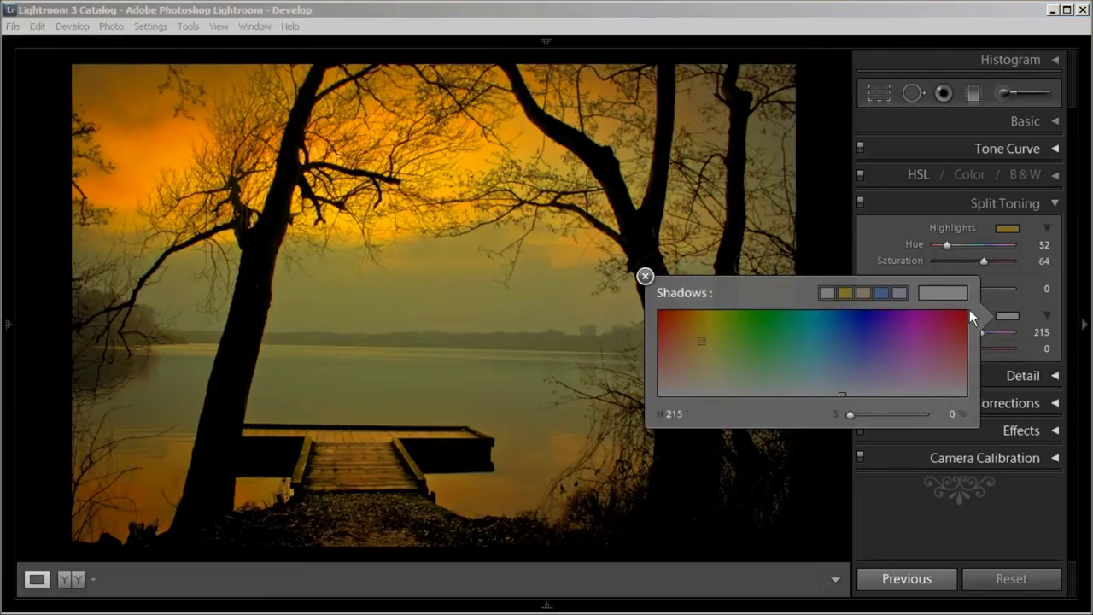
pyautogui.click(882, 295)
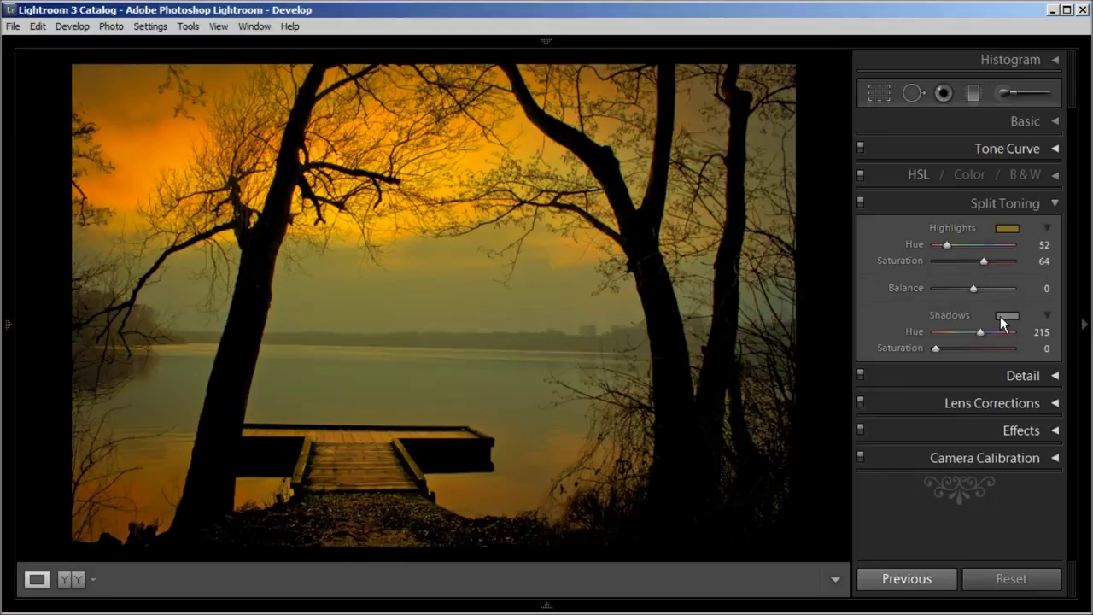
pyautogui.click(1004, 316)
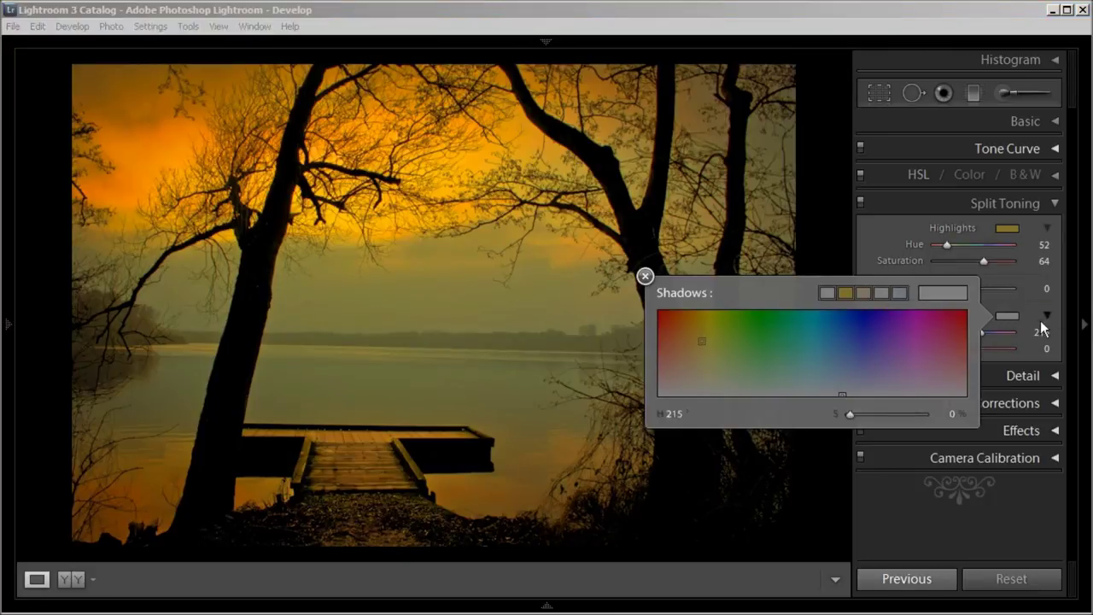
pyautogui.click(1004, 318)
pyautogui.click(1013, 316)
pyautogui.click(1008, 316)
pyautogui.moveTo(934, 348); pyautogui.dragTo(978, 349)
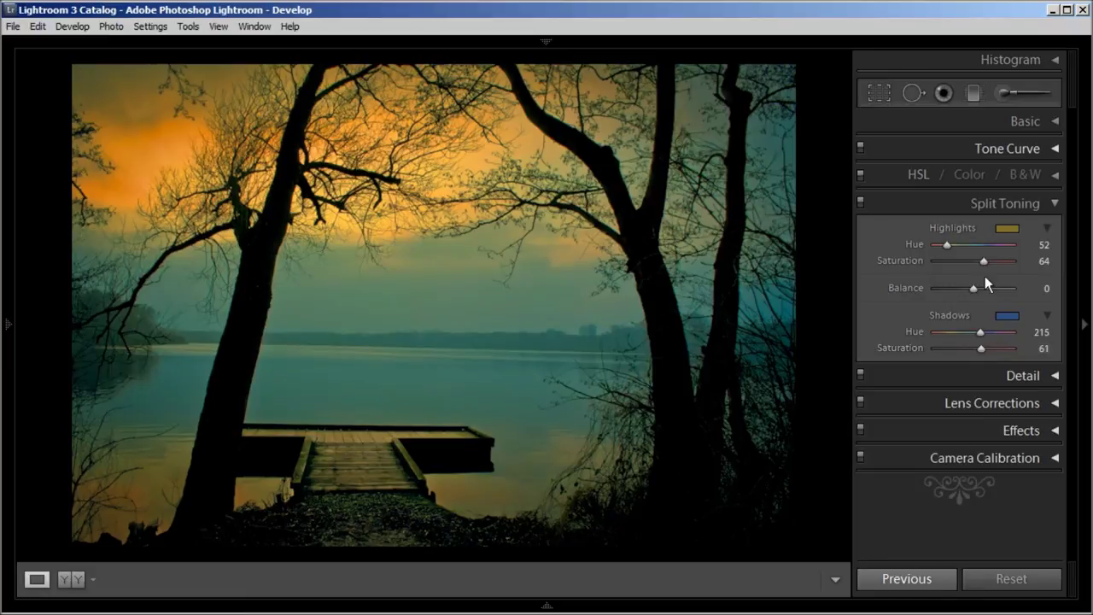
# Step: Refine the split toning to highlights Saturation 79, Balance +6 and shadows Saturation 67
pyautogui.moveTo(976, 290); pyautogui.dragTo(996, 269)
pyautogui.moveTo(982, 348)
pyautogui.mouseDown()
pyautogui.moveTo(970, 352)
pyautogui.moveTo(987, 356)
pyautogui.moveTo(953, 363)
pyautogui.moveTo(999, 363)
pyautogui.moveTo(994, 374)
pyautogui.moveTo(976, 363)
pyautogui.moveTo(984, 369)
pyautogui.mouseUp()
pyautogui.moveTo(978, 295)
pyautogui.mouseDown()
pyautogui.moveTo(963, 289)
pyautogui.moveTo(976, 296)
pyautogui.mouseUp()
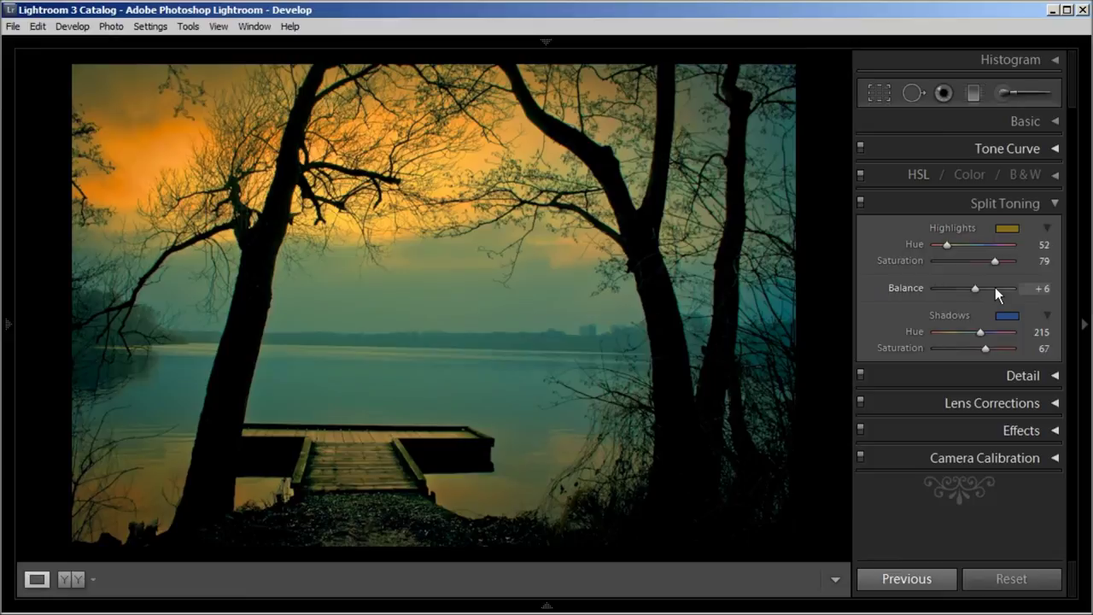
pyautogui.click(1058, 209)
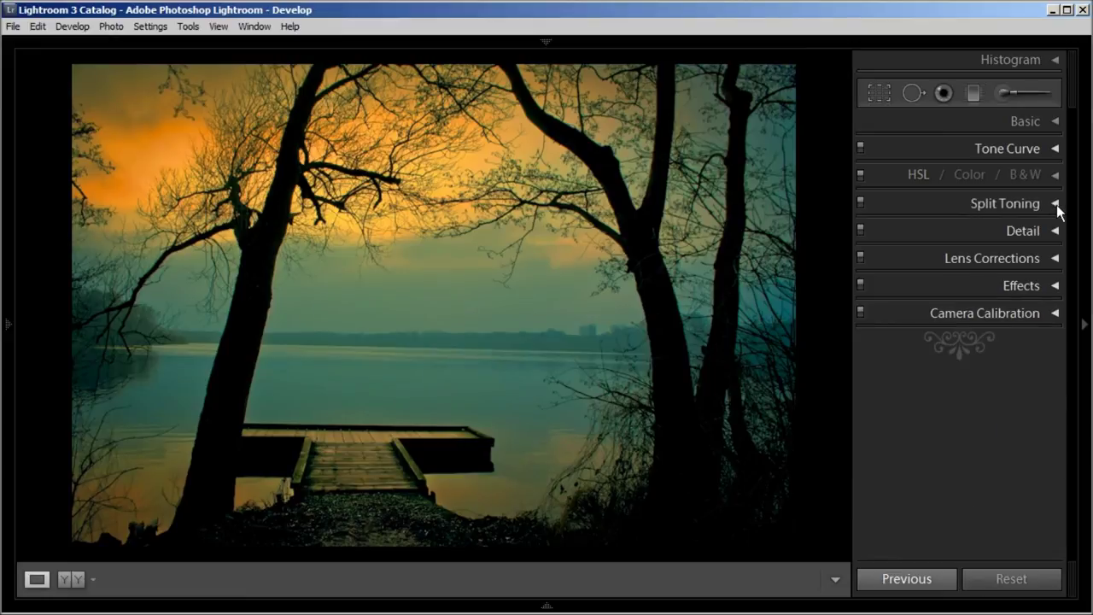
# Step: Compare the split-toned photo with its original state by switching the Before view on and off twice
pyautogui.press('\\')
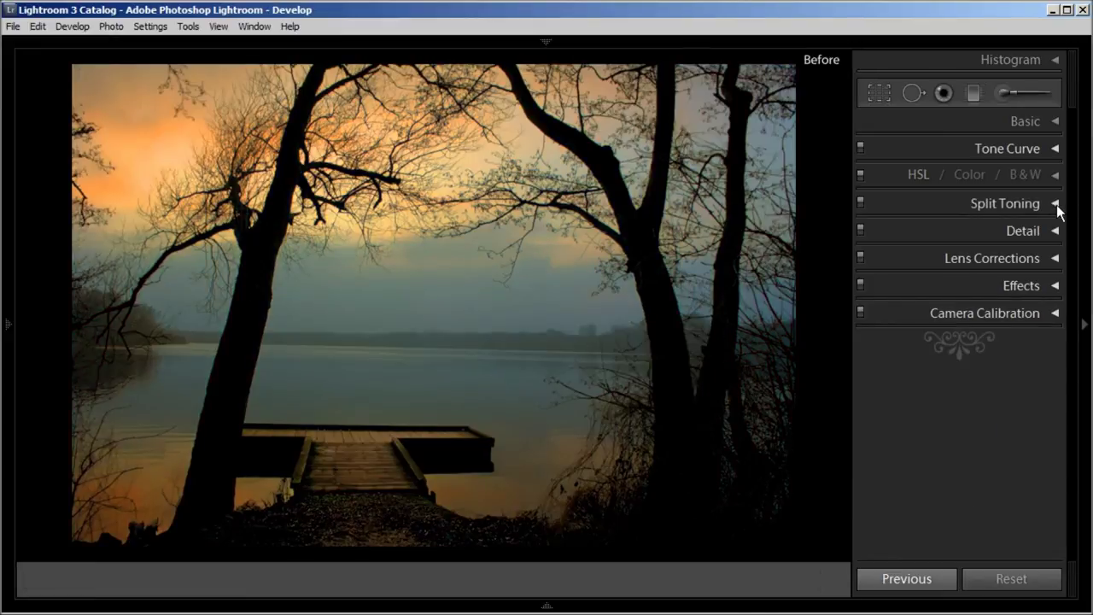
pyautogui.press('\\')
pyautogui.press('\\')
pyautogui.press('\\')
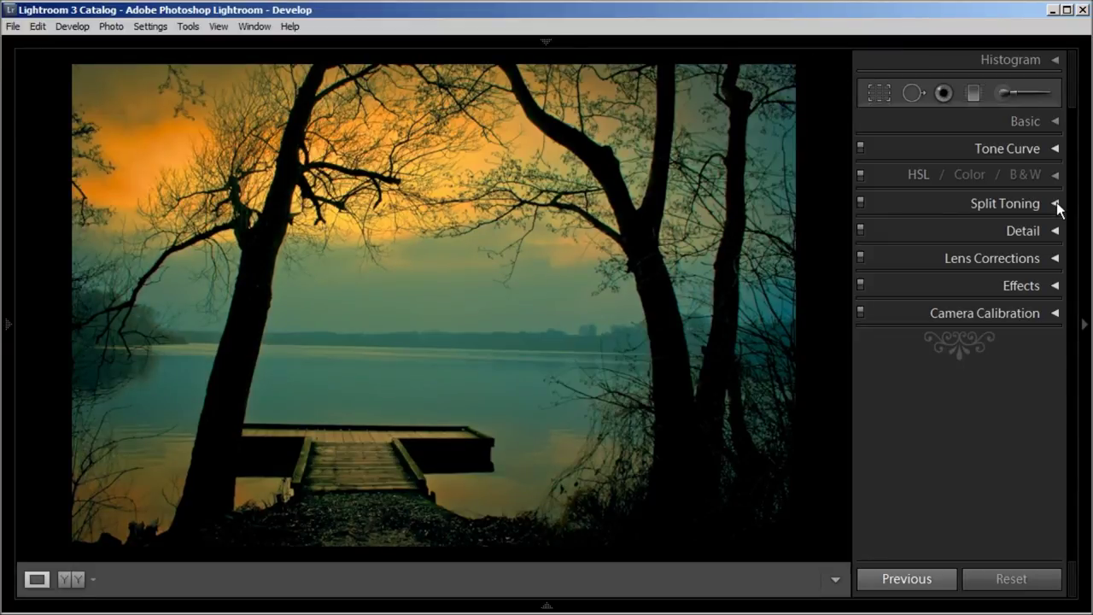
# Step: Fine-tune the basic adjustments to Temp +20, Exposure -0.78, Fill Light 53 and Contrast +12
pyautogui.click(1055, 121)
pyautogui.moveTo(985, 198); pyautogui.dragTo(982, 209)
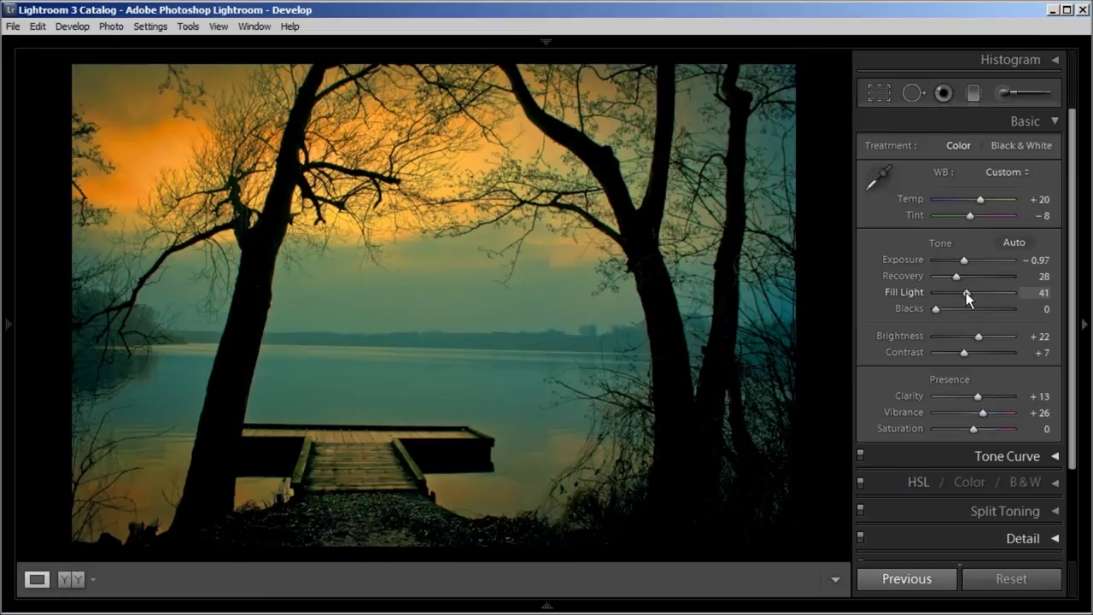
pyautogui.moveTo(971, 293)
pyautogui.mouseDown()
pyautogui.moveTo(981, 295)
pyautogui.moveTo(964, 259)
pyautogui.moveTo(978, 295)
pyautogui.mouseUp()
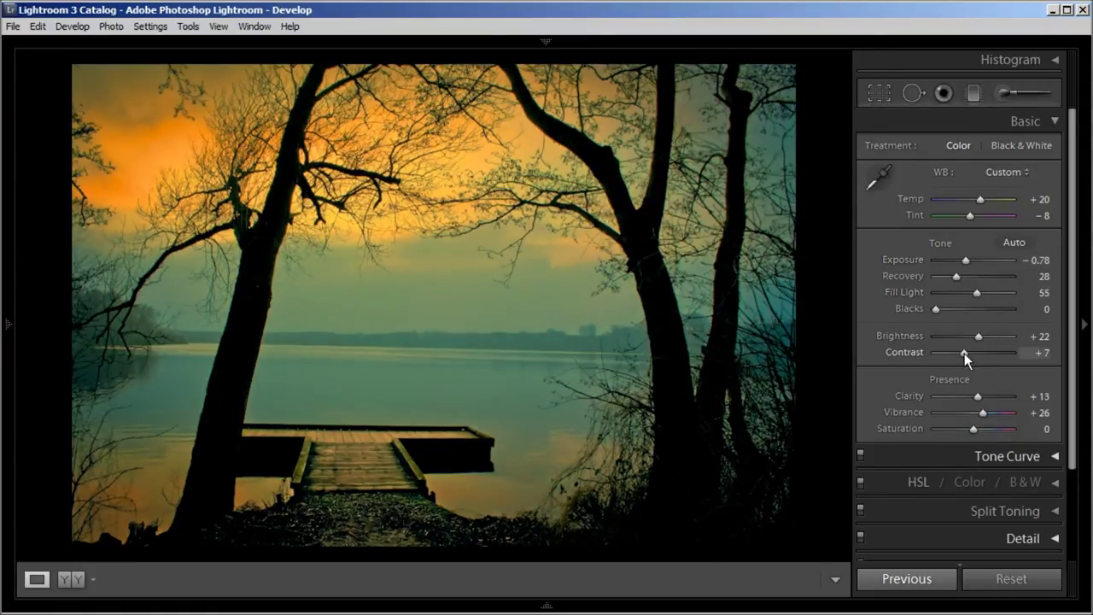
pyautogui.moveTo(957, 353); pyautogui.dragTo(979, 339)
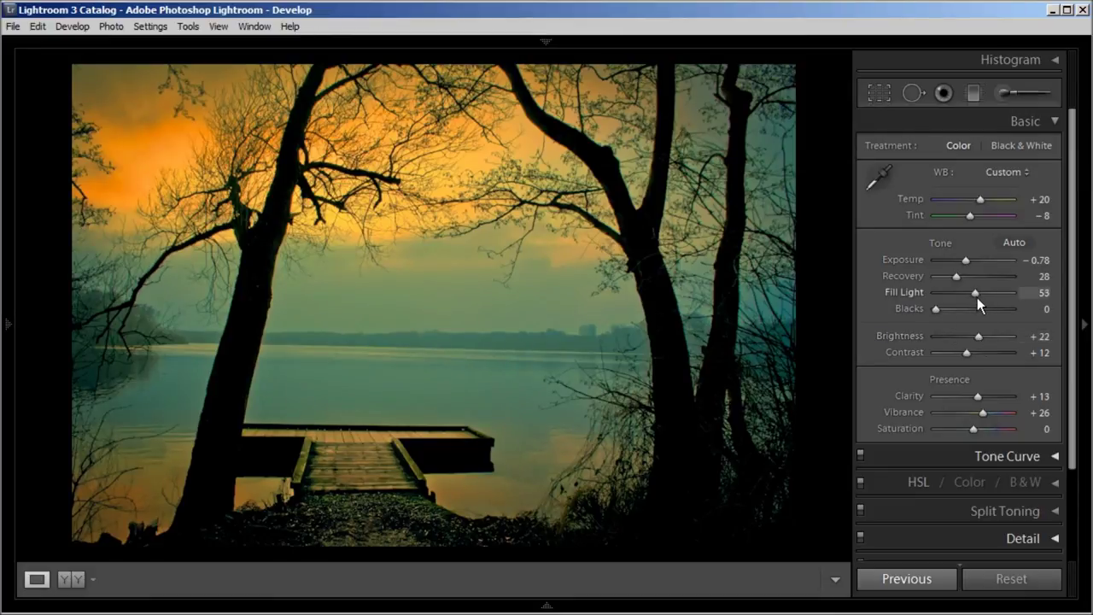
# Step: Check the refined basic adjustments against the original photo by toggling the Before view
pyautogui.press('\\')
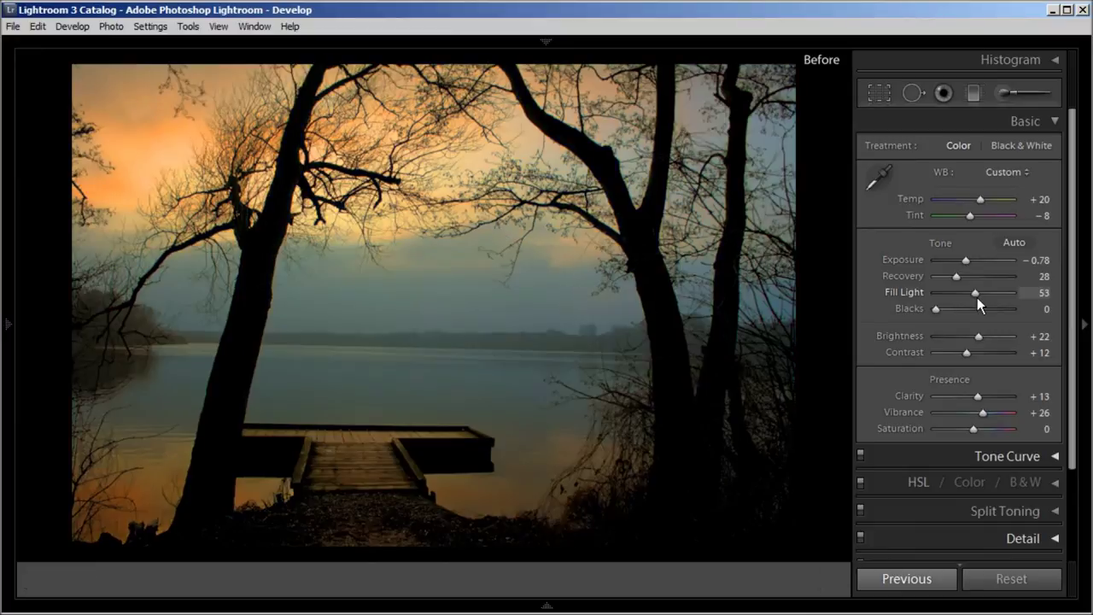
pyautogui.press('\\')
pyautogui.press('\\')
pyautogui.press('\\')
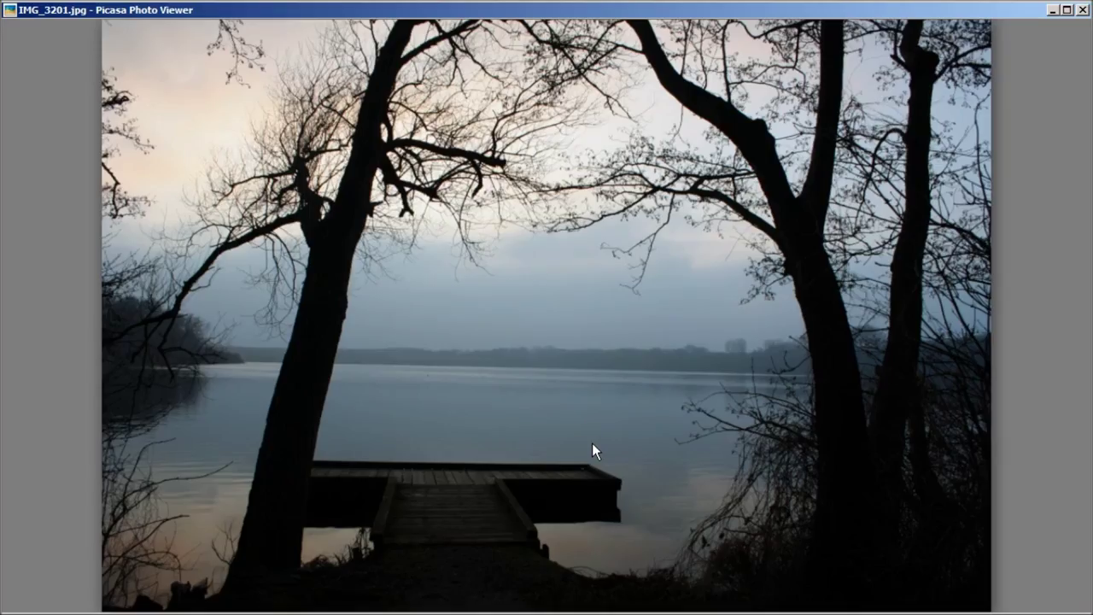
# Step: Review the photo series in Picasa Photo Viewer, going from IMG_3201.jpg through IMG_3202.jpg and IMG_3203.jpg to the HDR image x1.jpg
pyautogui.moveTo(571, 602)
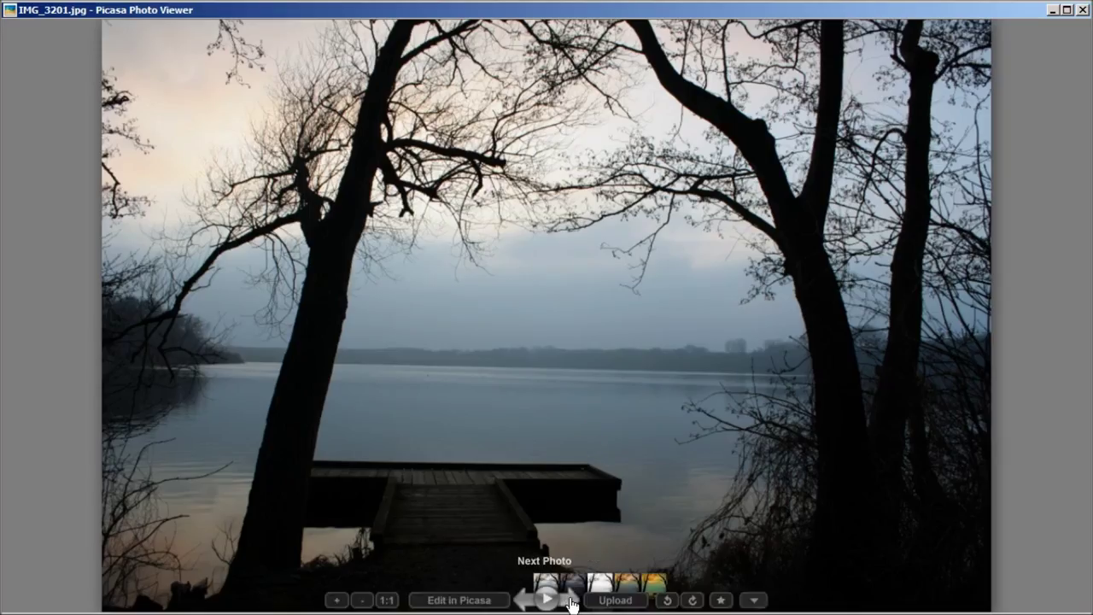
pyautogui.click(571, 600)
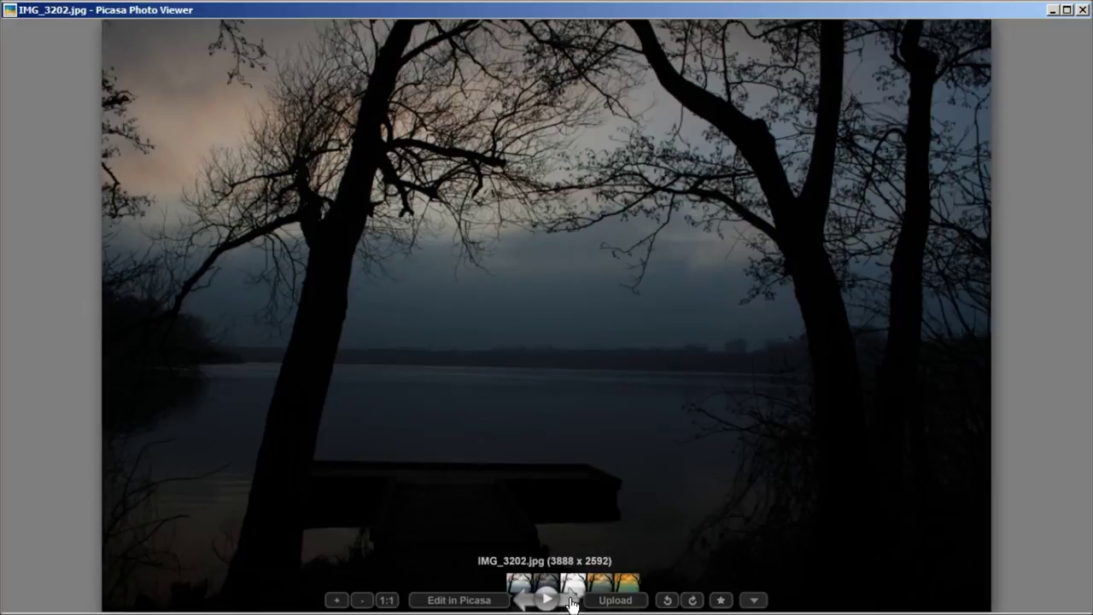
pyautogui.click(570, 601)
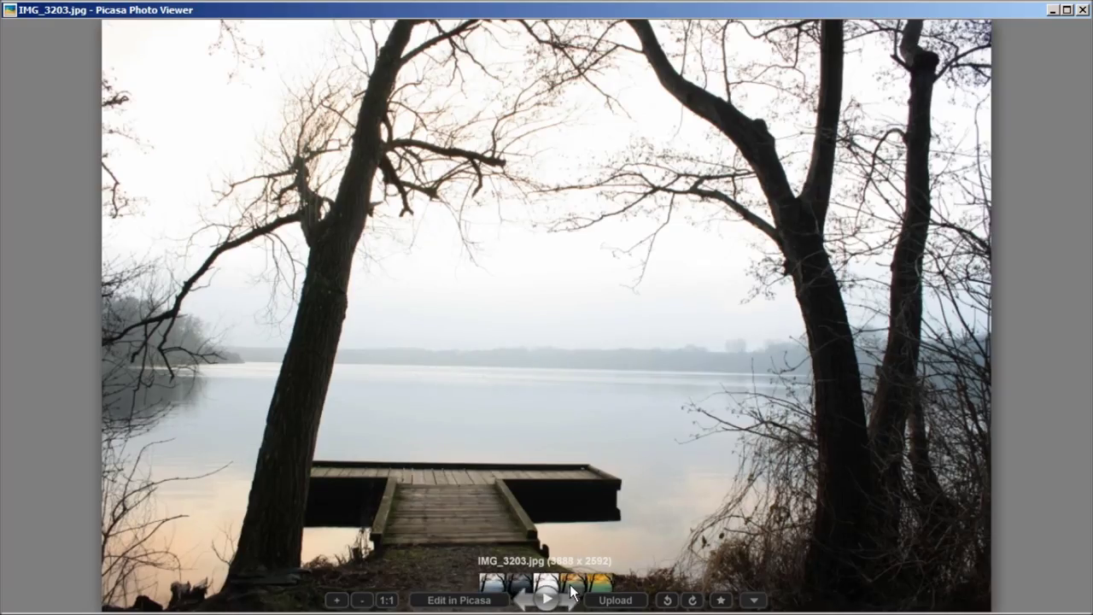
pyautogui.click(571, 599)
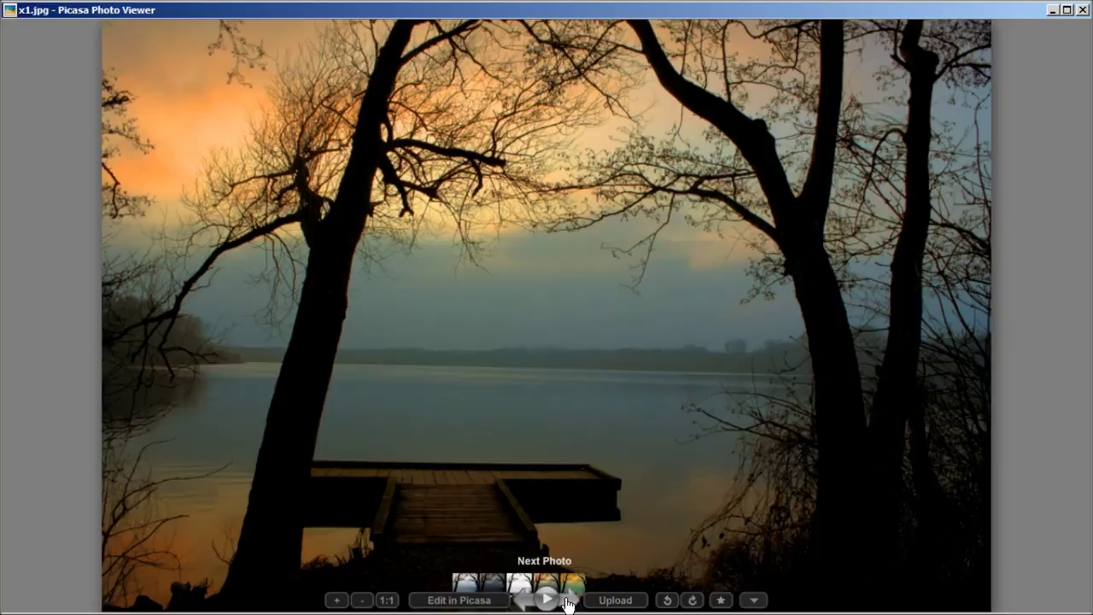
pyautogui.click(569, 601)
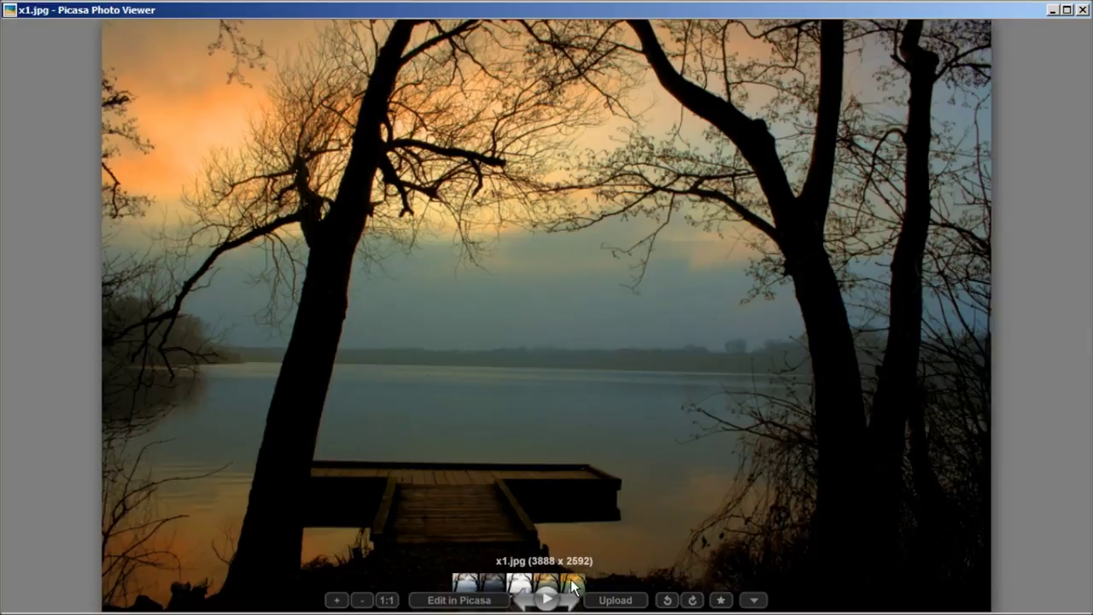